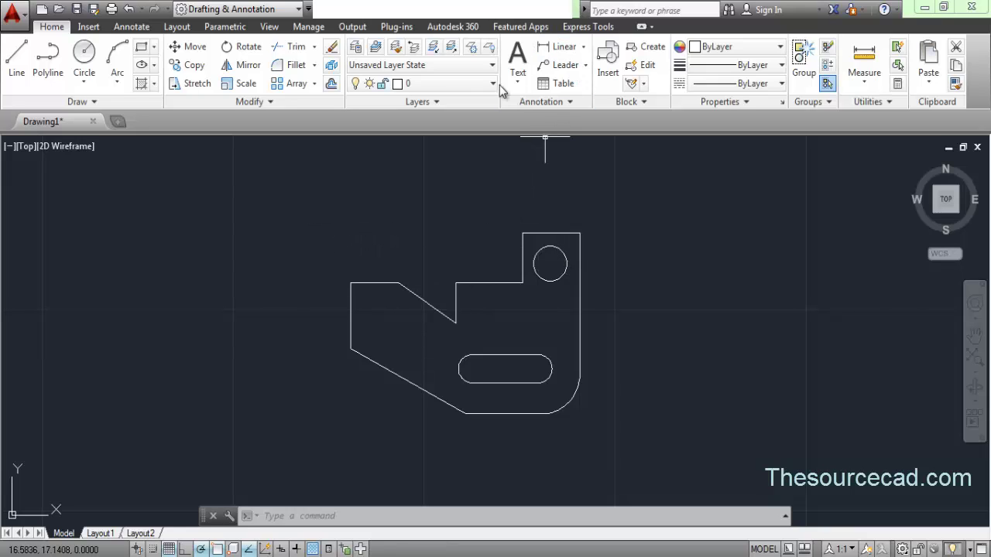
- Start a linear dimension from the Annotate tab's Dimension list
click(585, 47)
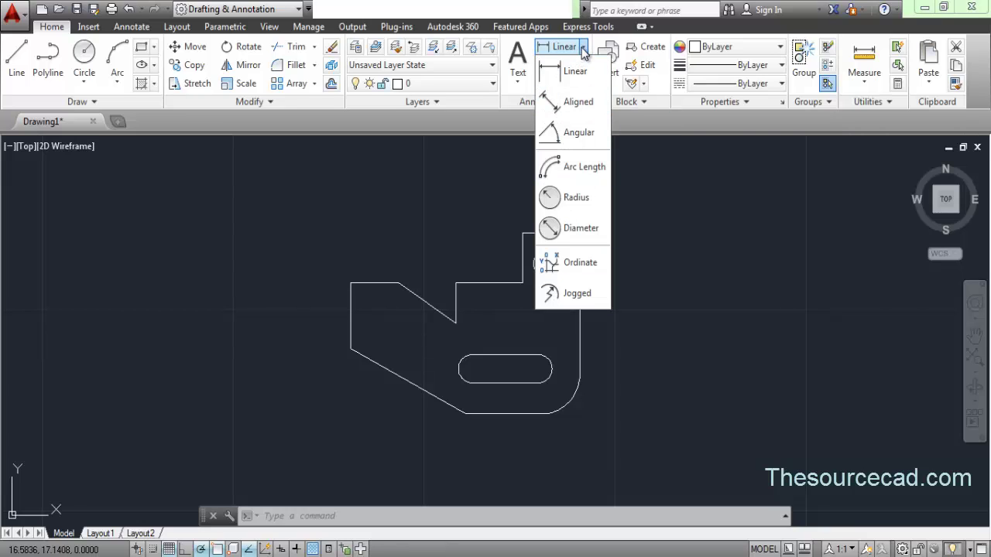
click(132, 27)
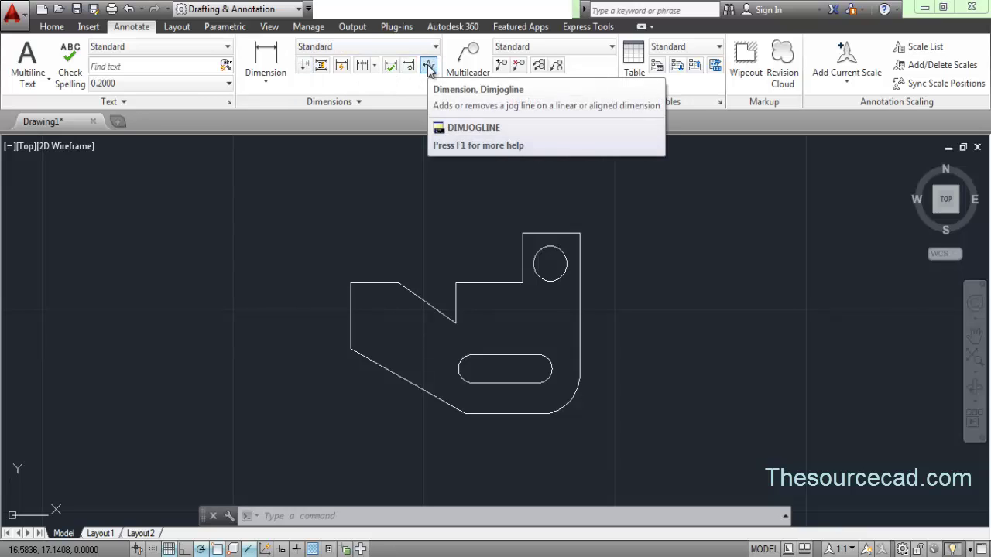
click(266, 81)
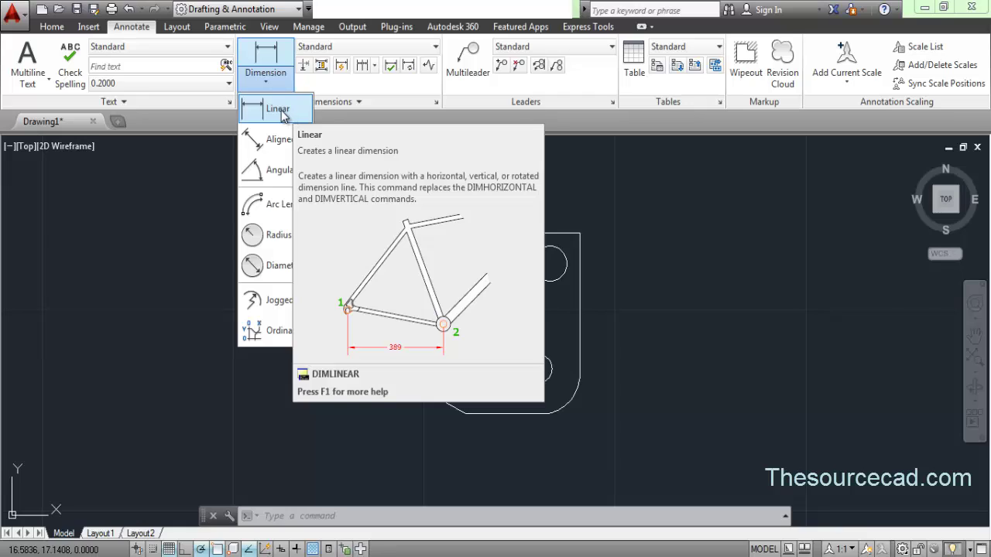
click(279, 109)
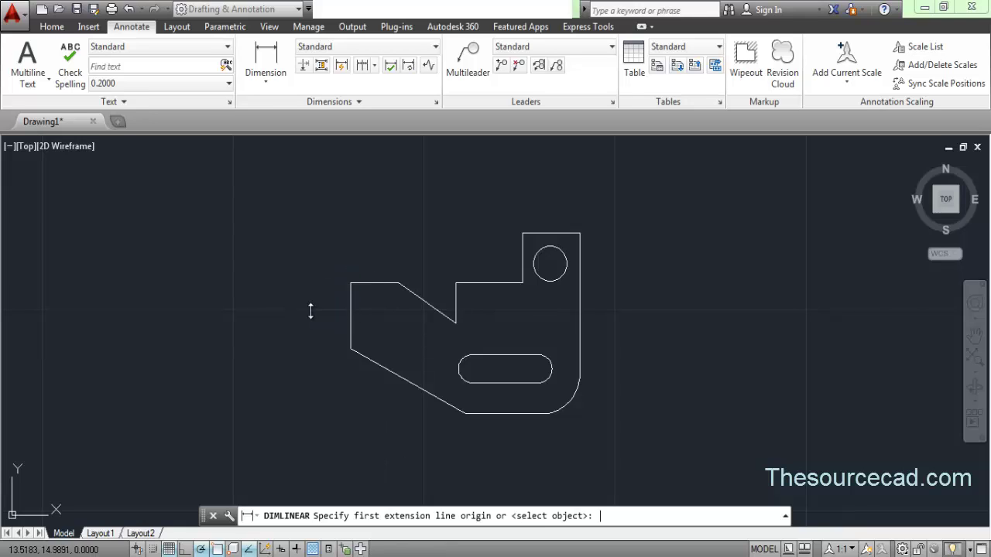
- Dimension the whole left edge as 0.8125, placed to the left of the part
key(Return)
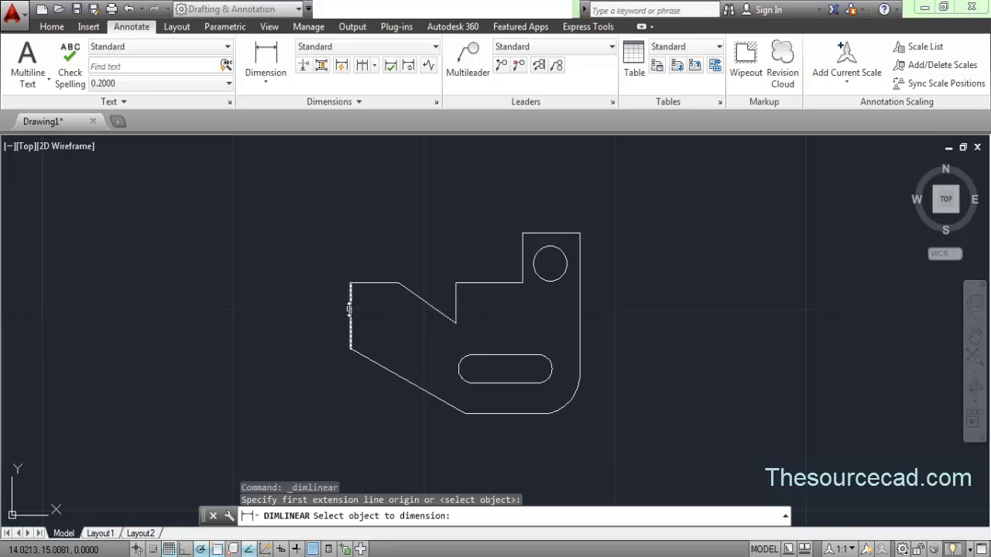
click(349, 311)
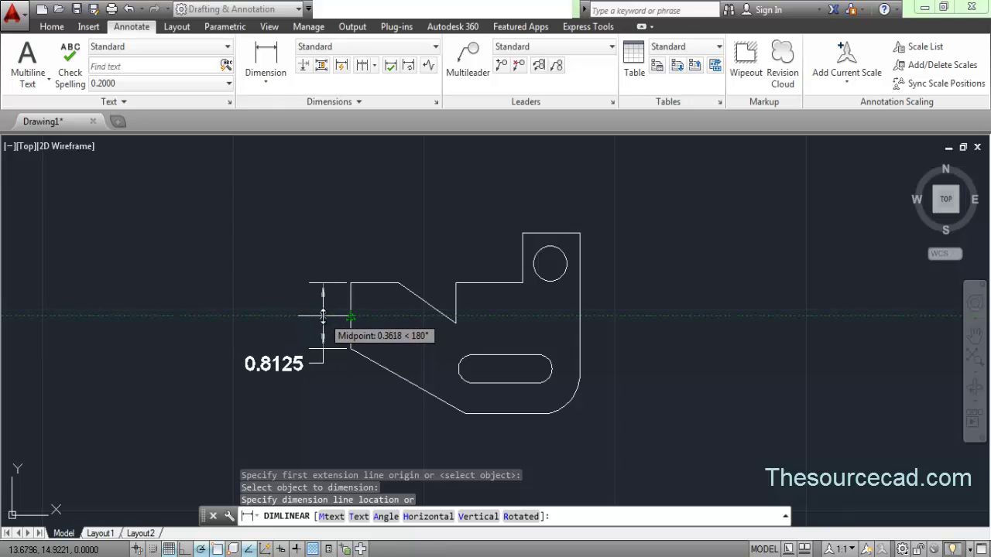
click(323, 316)
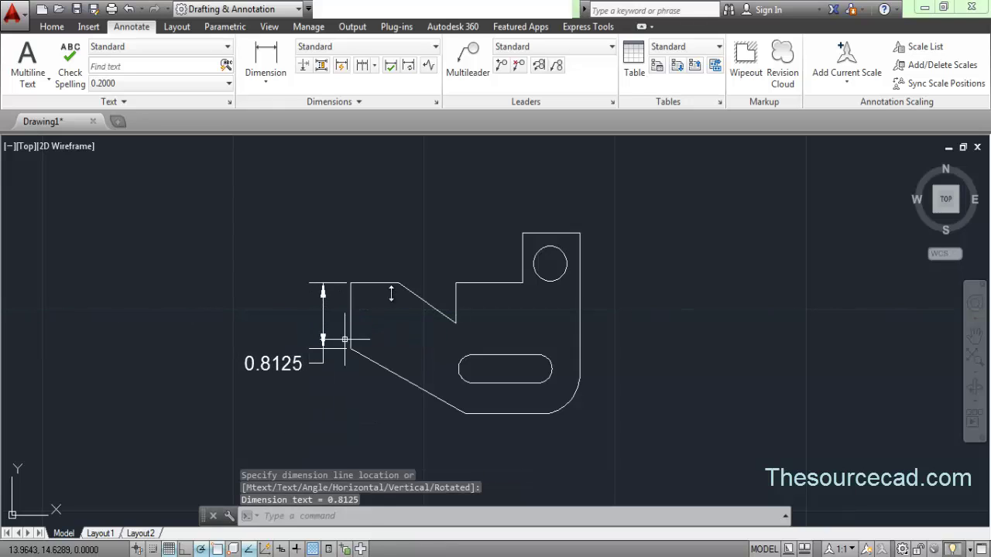
- Select the 0.8125 dimension, abandon moving its text, and clear the selection
click(297, 358)
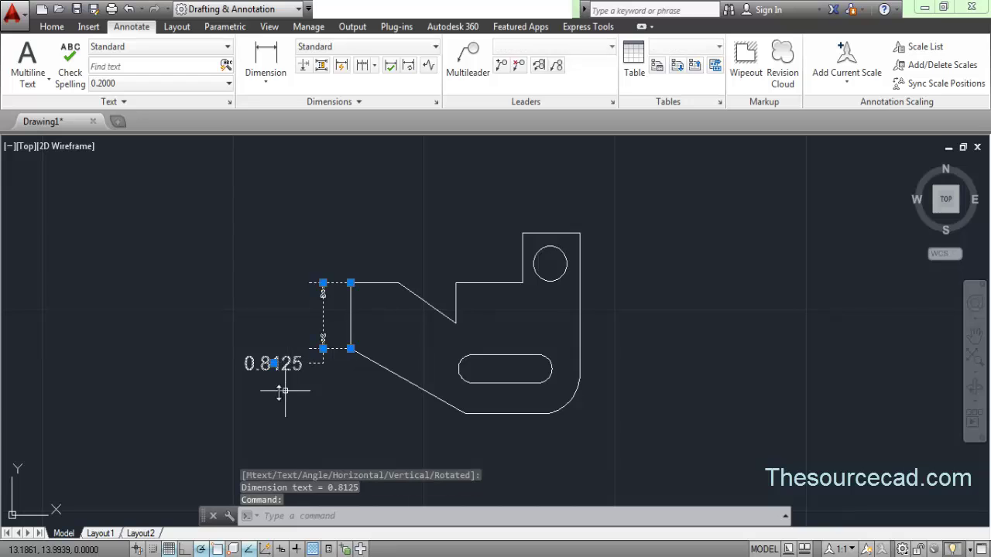
click(273, 362)
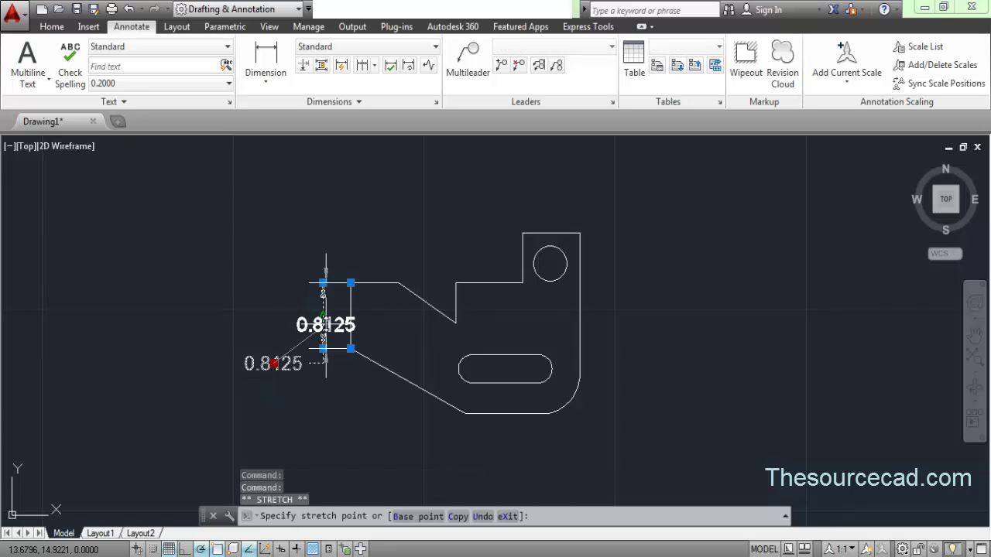
key(Escape)
right_click(253, 309)
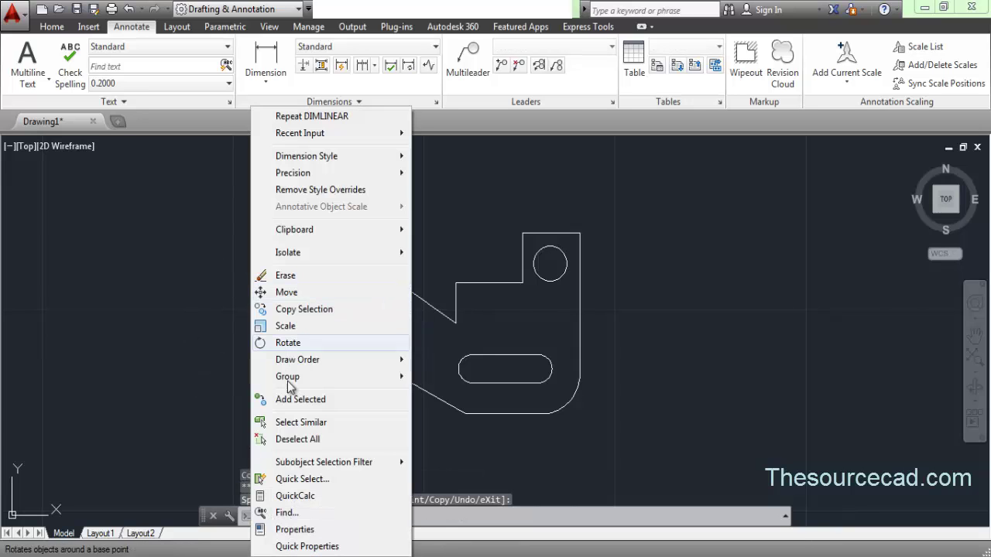
click(297, 439)
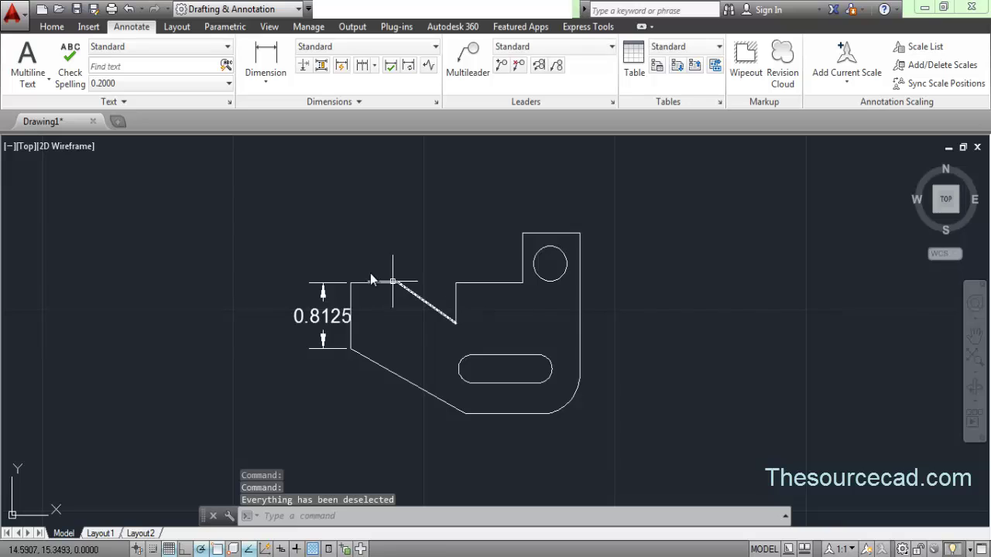
- Add a 0.4360 linear dimension to the circle, placed to its right
click(266, 76)
click(274, 110)
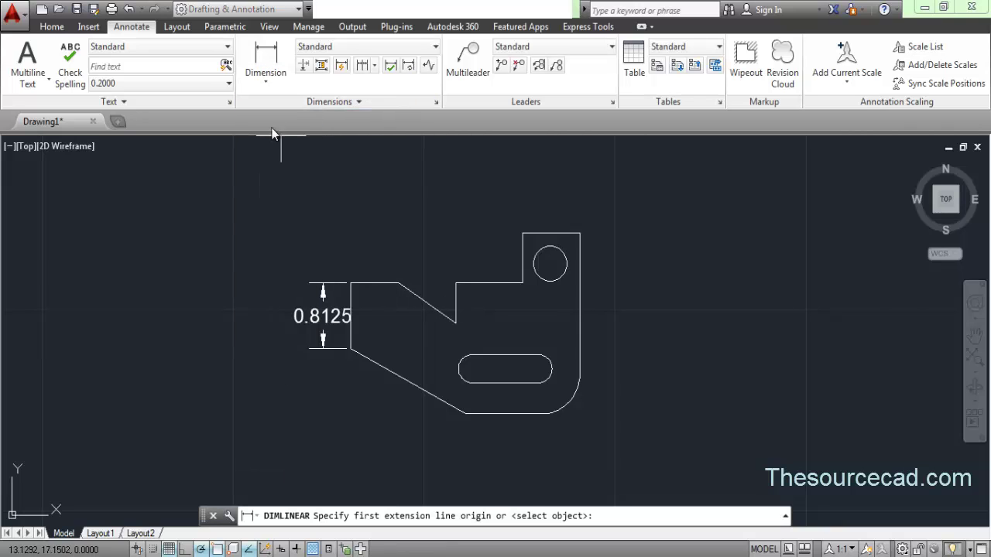
key(Return)
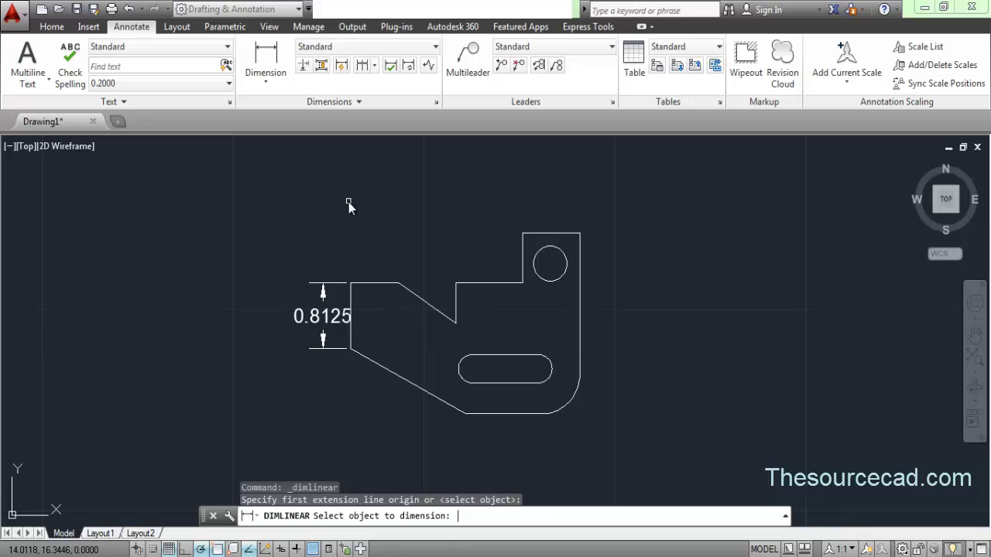
click(533, 268)
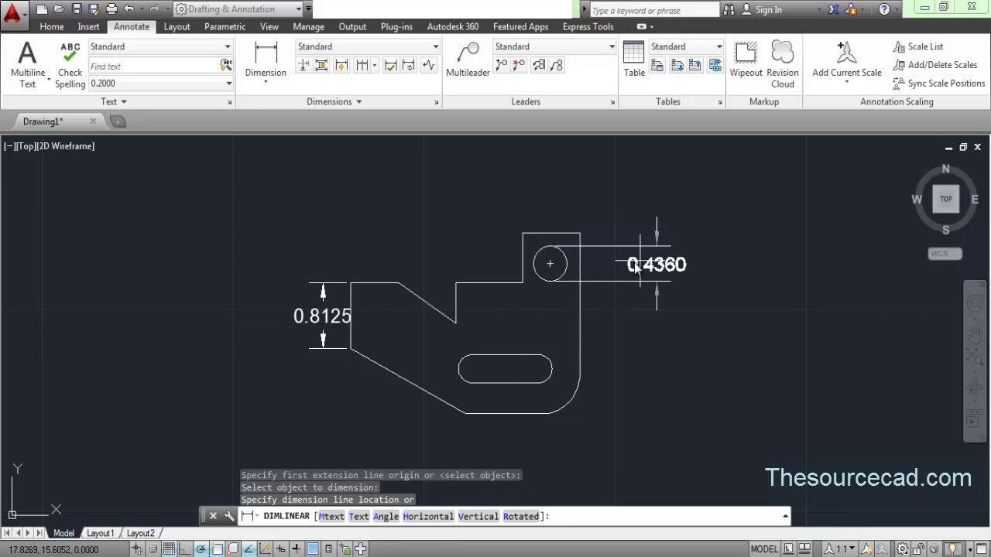
click(637, 263)
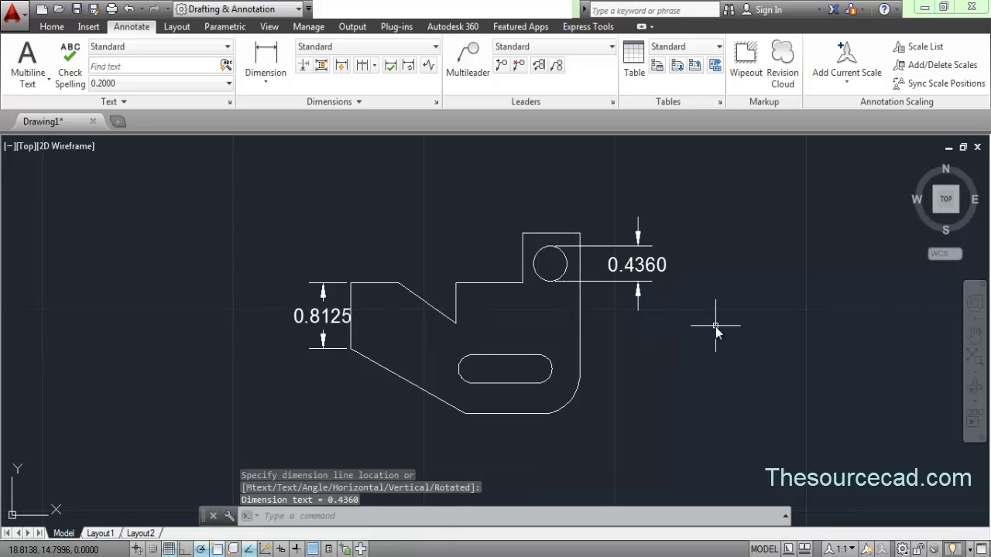
- Erase both the 0.4360 circle dimension and the 0.8125 left-edge dimension
click(637, 226)
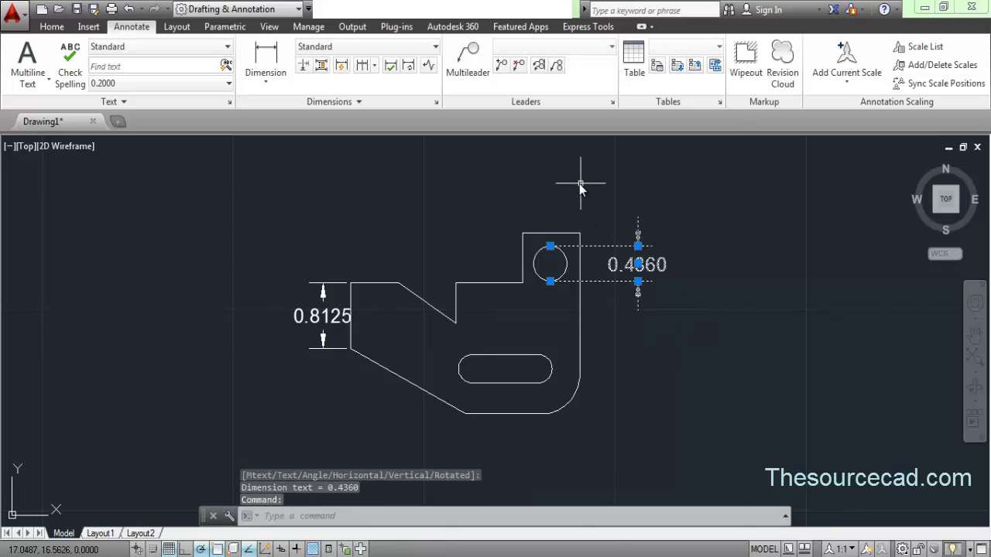
right_click(579, 183)
click(612, 276)
click(329, 314)
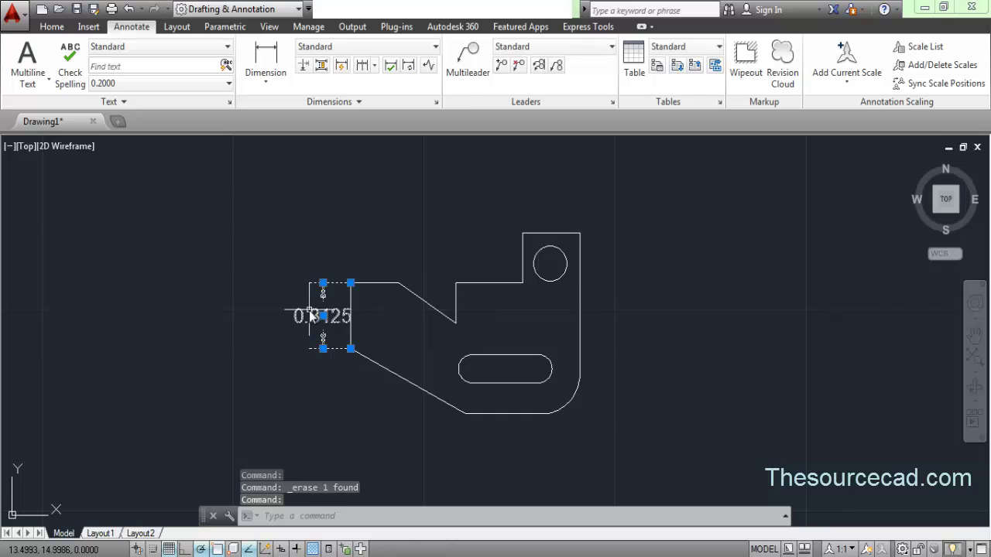
right_click(248, 271)
click(267, 270)
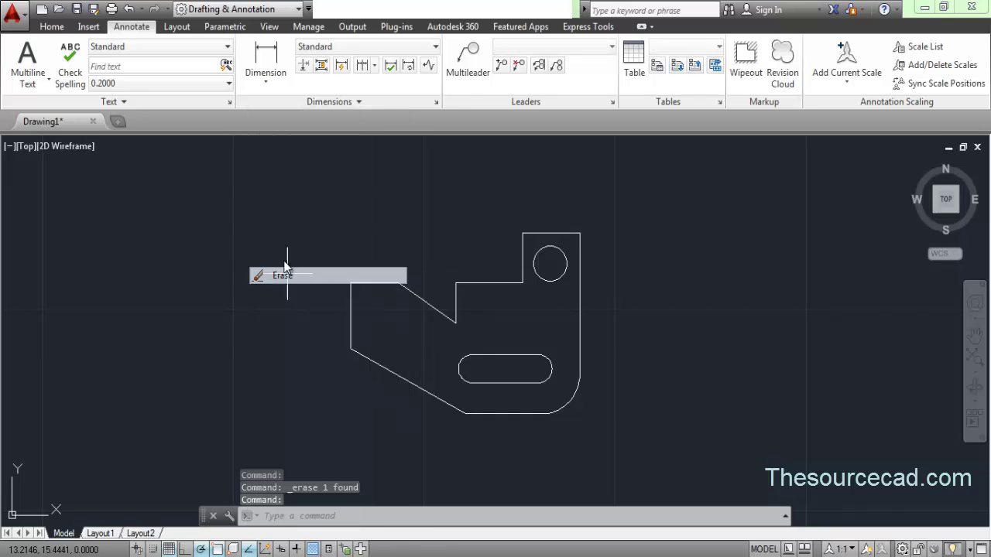
- Dimension the left edge from its lower-left to upper-left corner as 0.8125
click(265, 66)
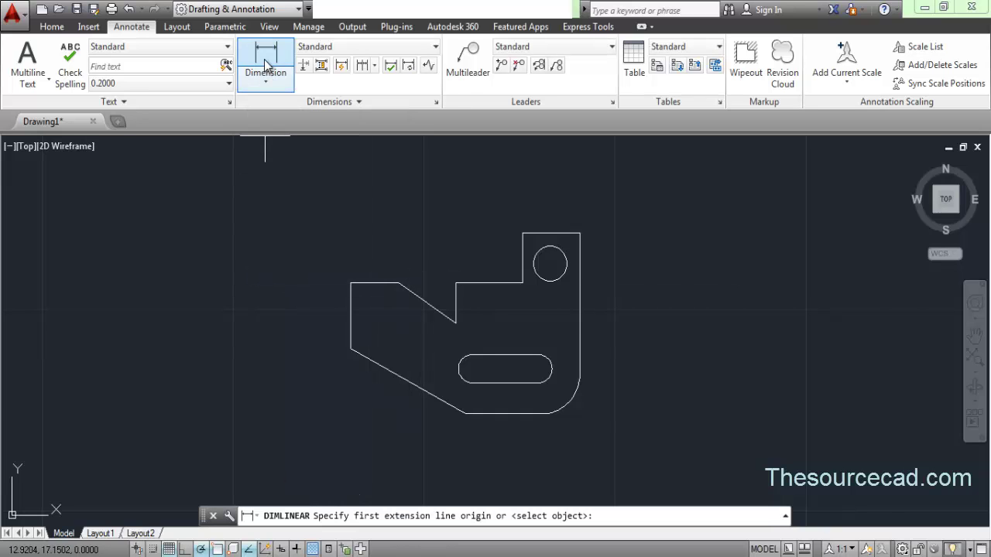
click(350, 349)
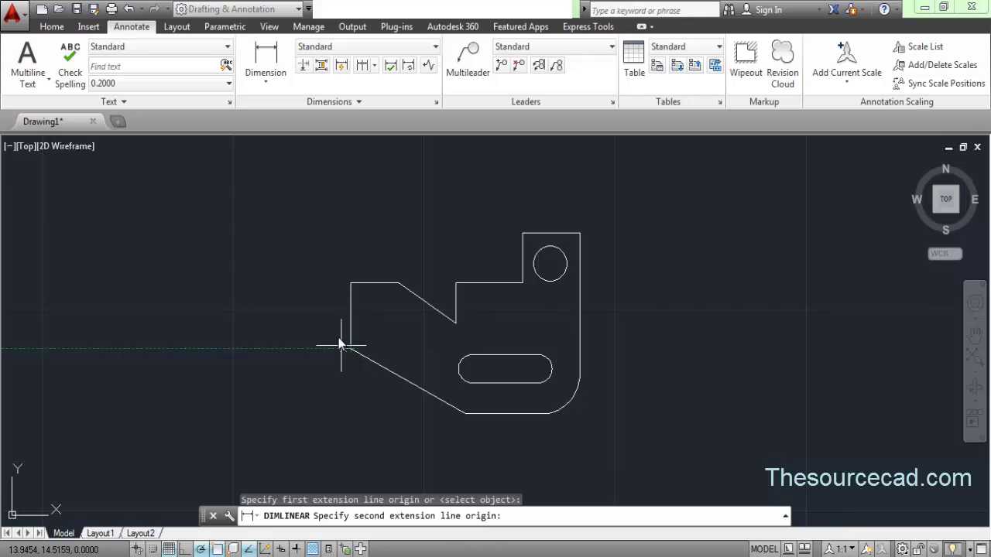
click(351, 283)
click(285, 307)
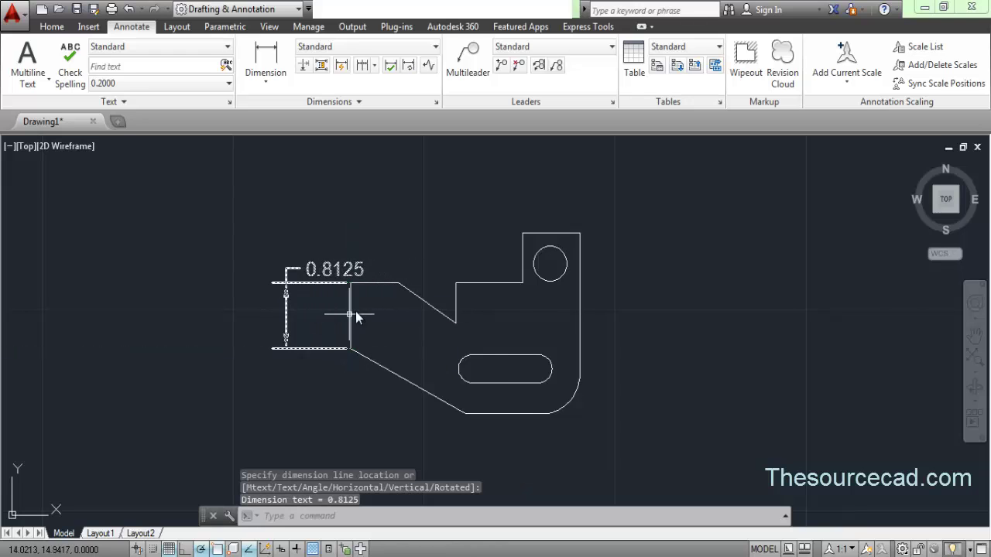
- Move the 0.8125 dimension text onto its dimension line and clear the selection
click(329, 273)
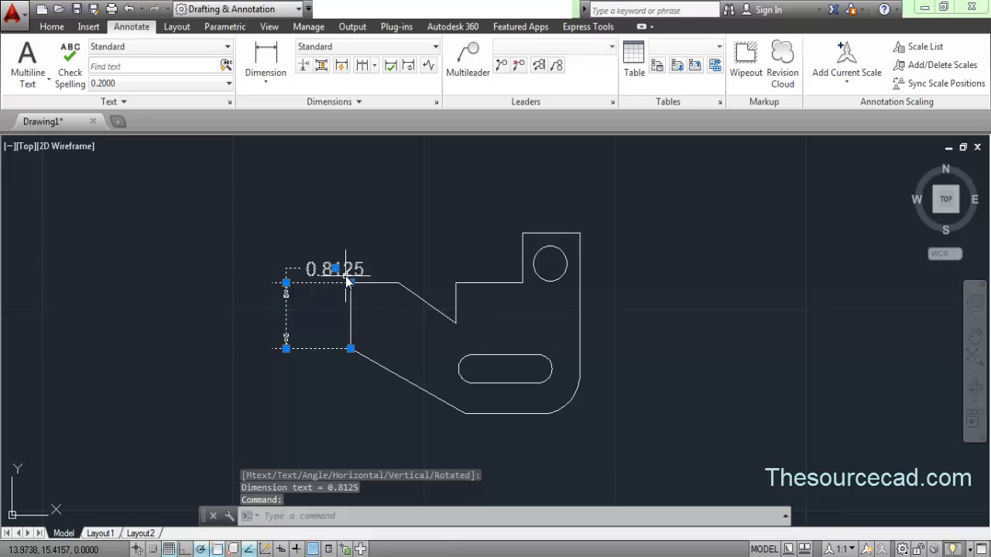
click(333, 268)
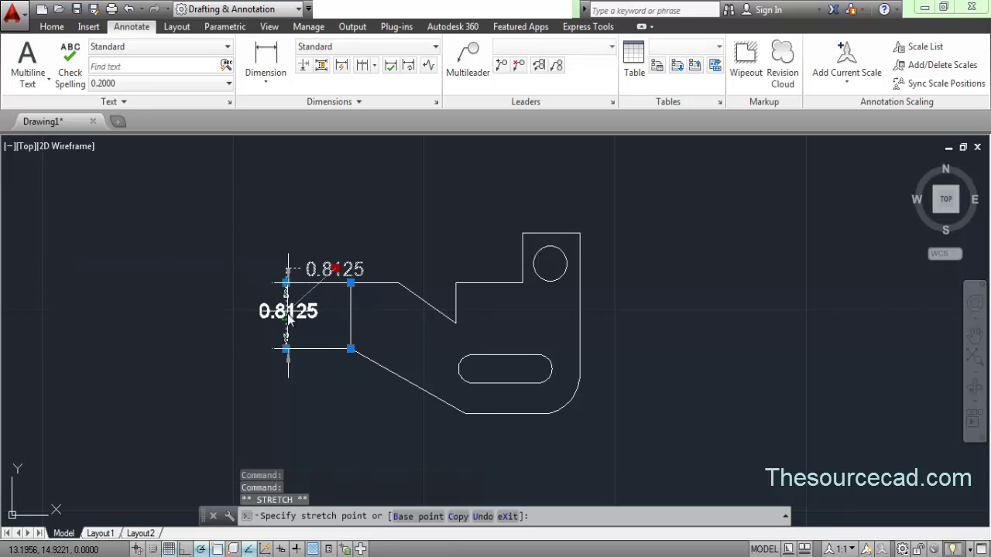
click(286, 316)
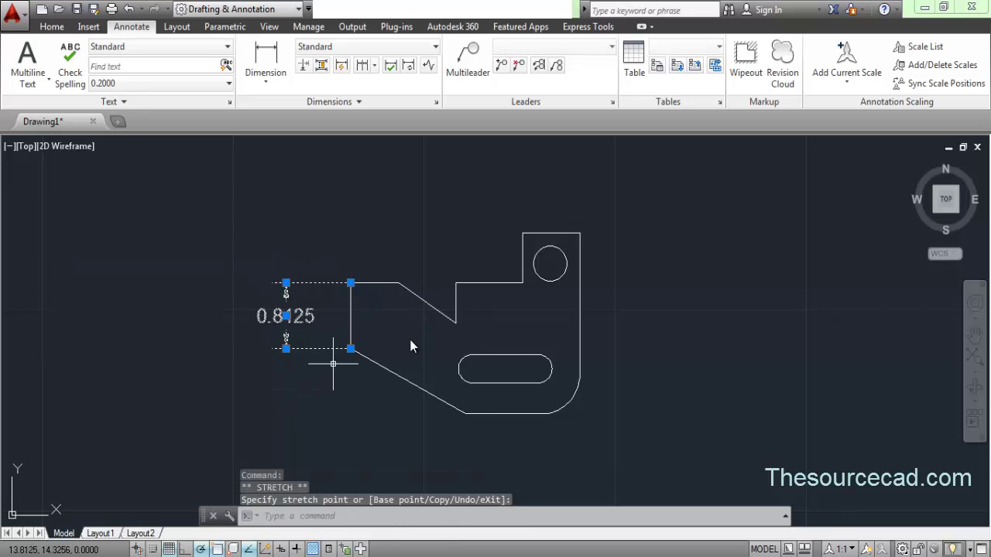
right_click(374, 221)
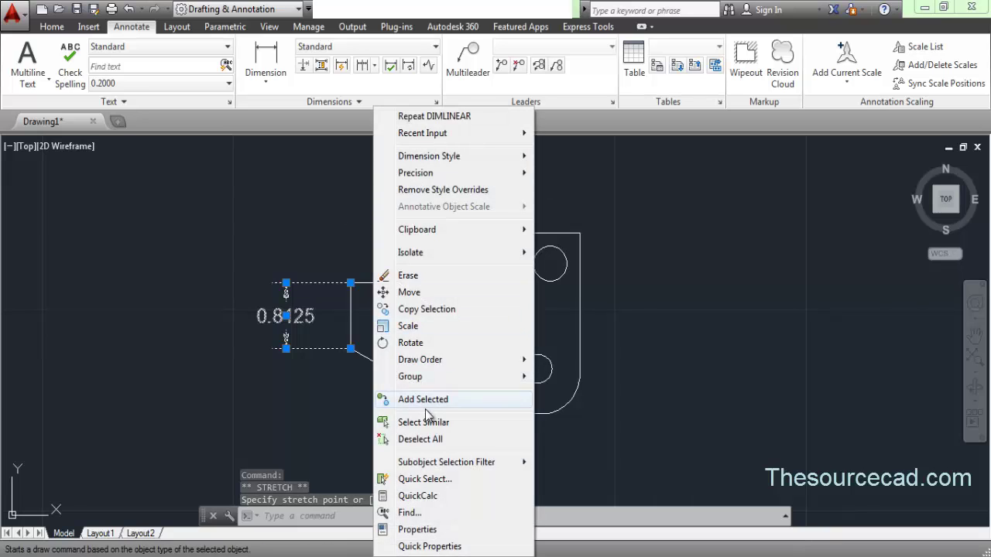
click(432, 439)
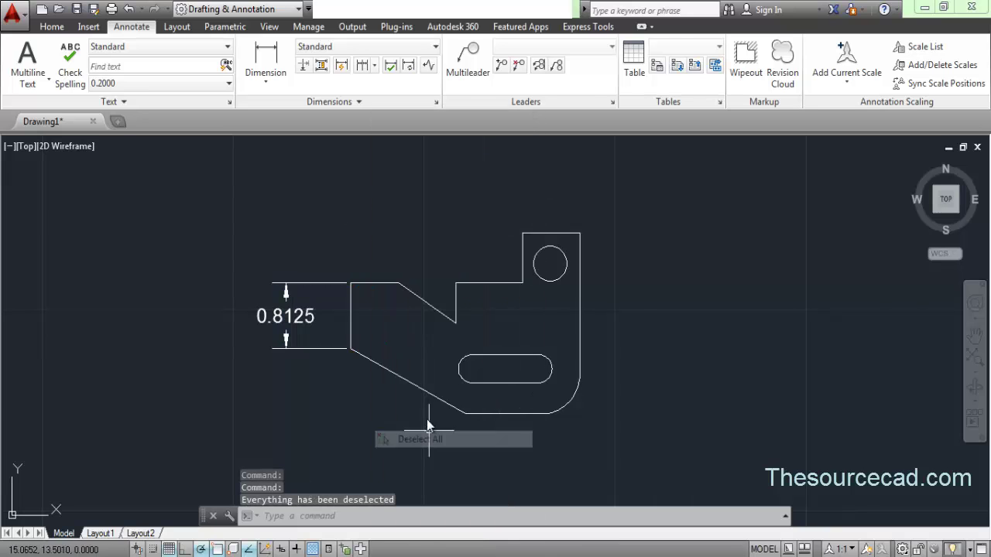
click(266, 77)
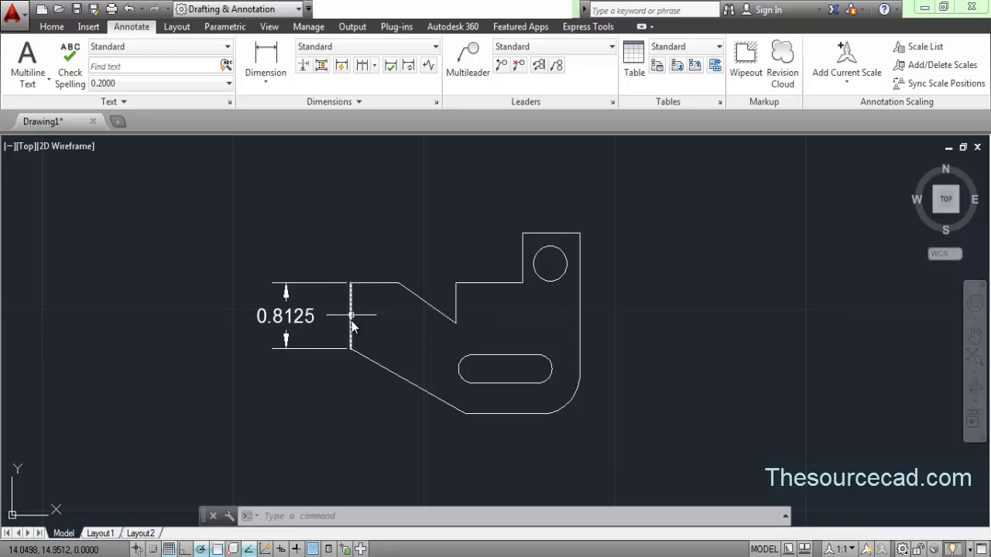
- Dimension the upper tab's top edge corner to corner as 0.7500, placed above the part
click(266, 58)
click(523, 232)
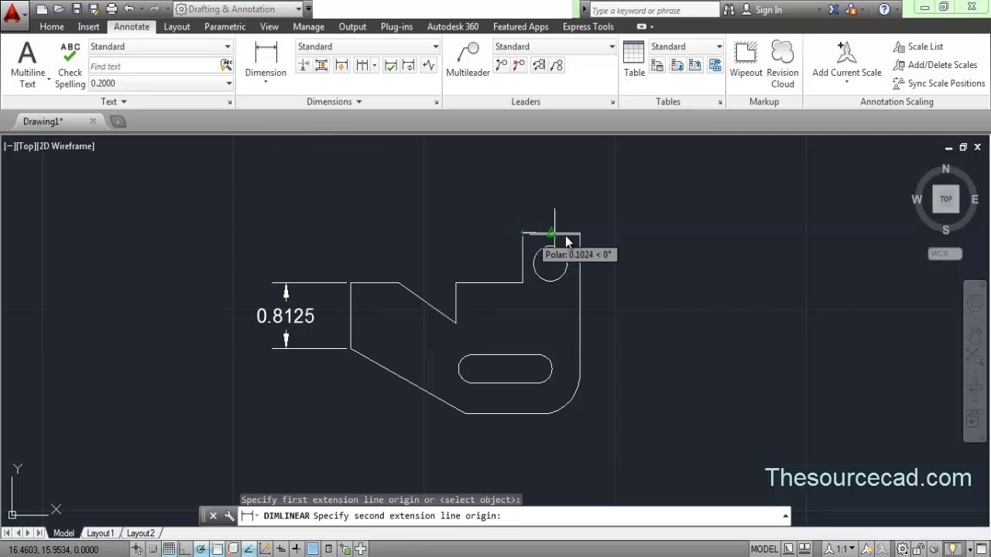
click(579, 232)
click(562, 202)
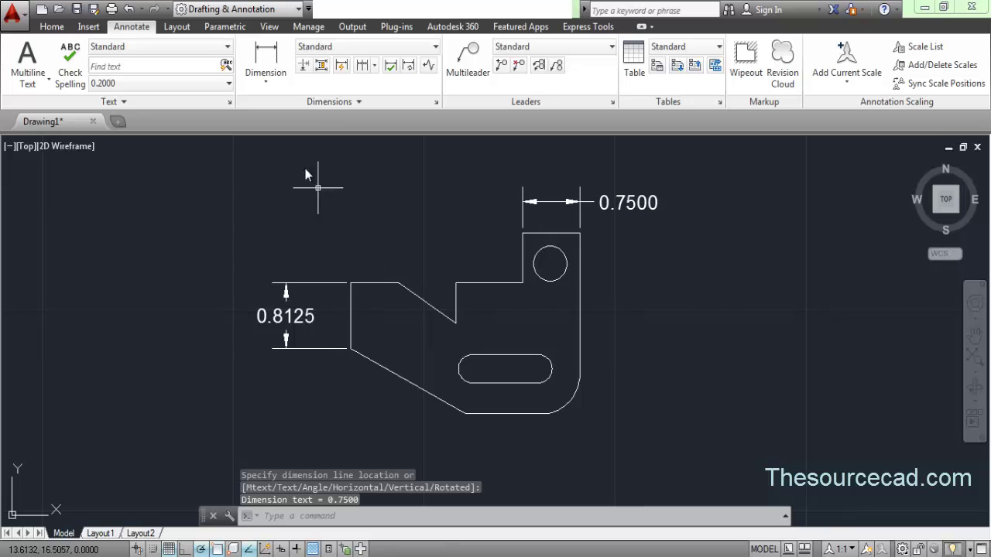
click(274, 85)
click(278, 109)
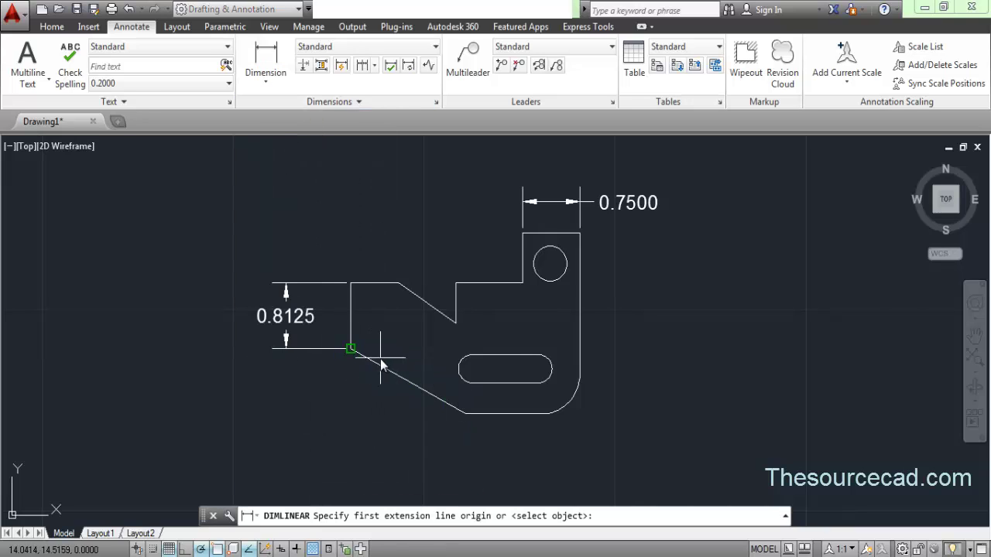
- Dimension the sloped bottom edge's horizontal span as 1.5000 below the part, then select it
click(354, 352)
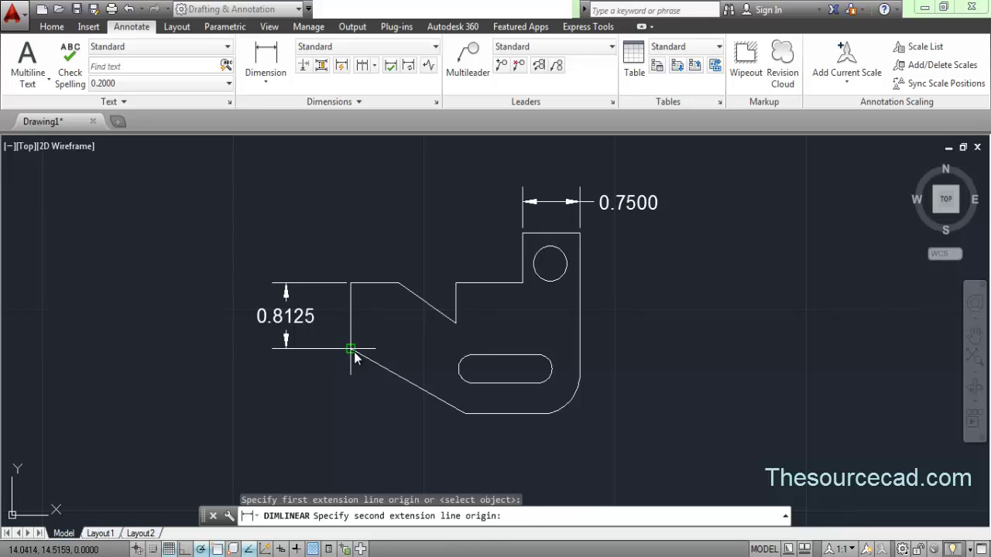
click(466, 417)
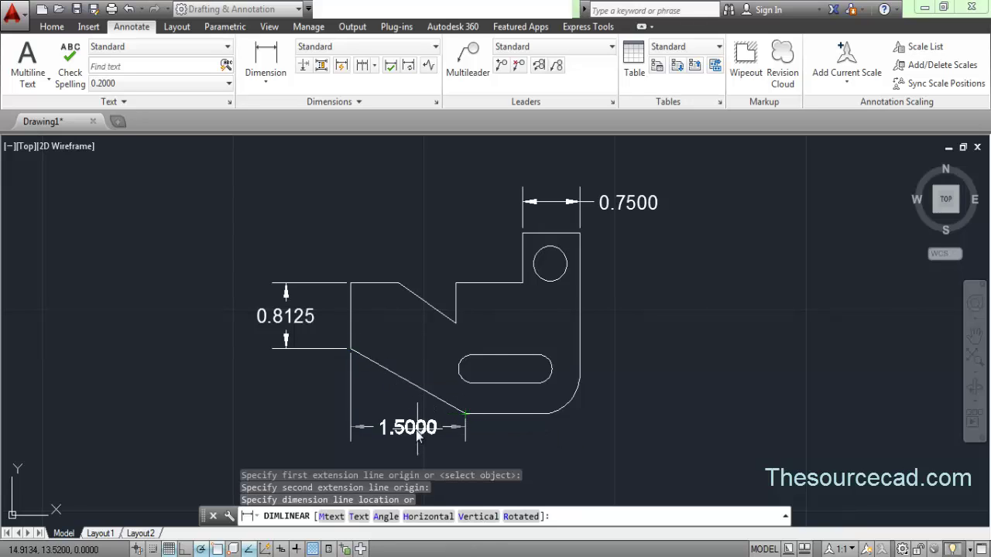
middle_drag(407, 440, 402, 410)
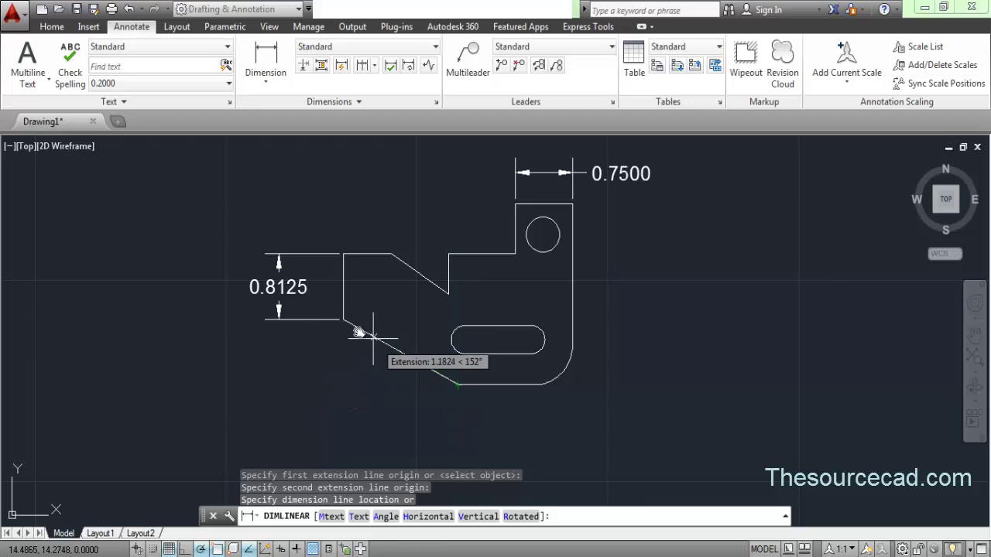
click(395, 422)
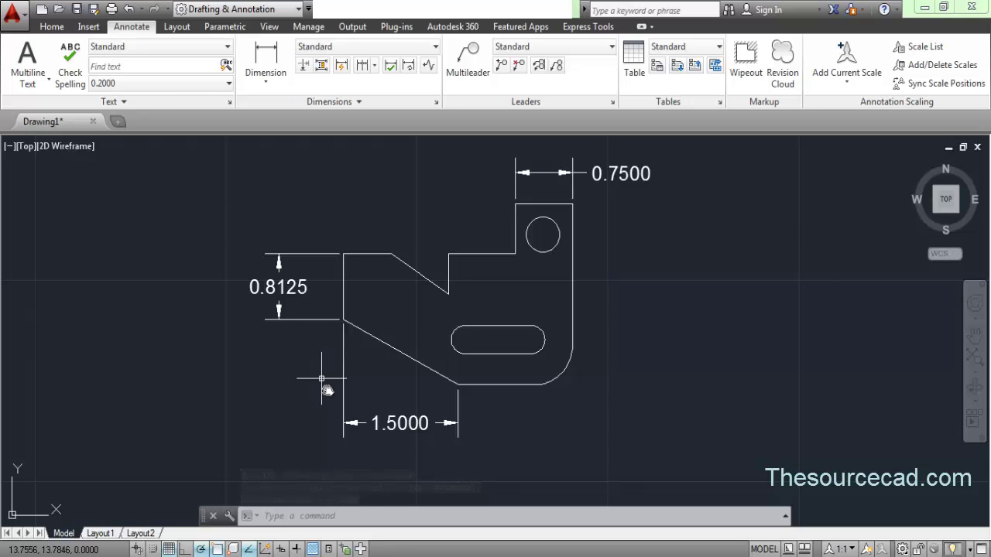
click(348, 422)
- Erase the 0.8125, 0.7500 and 1.5000 linear dimensions
click(266, 287)
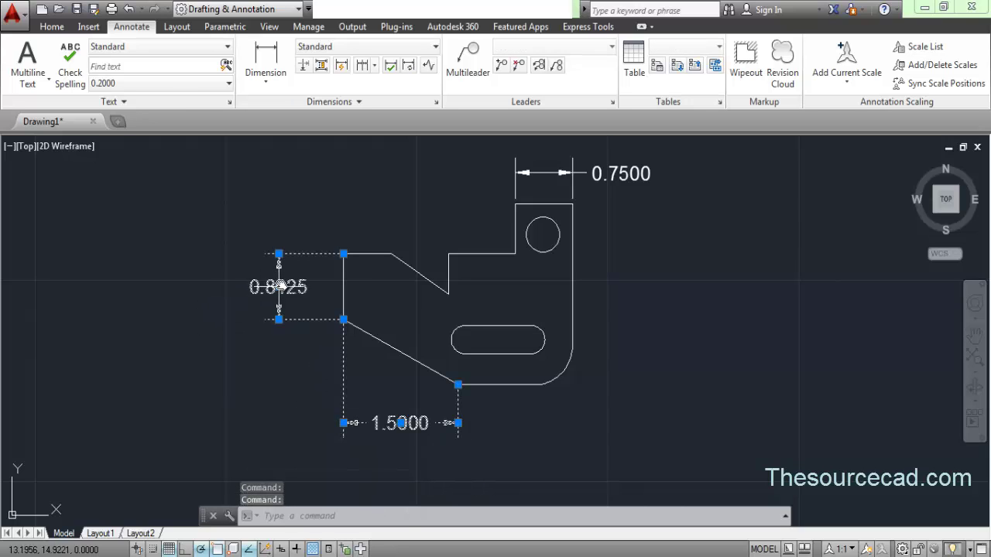
click(625, 177)
right_click(600, 248)
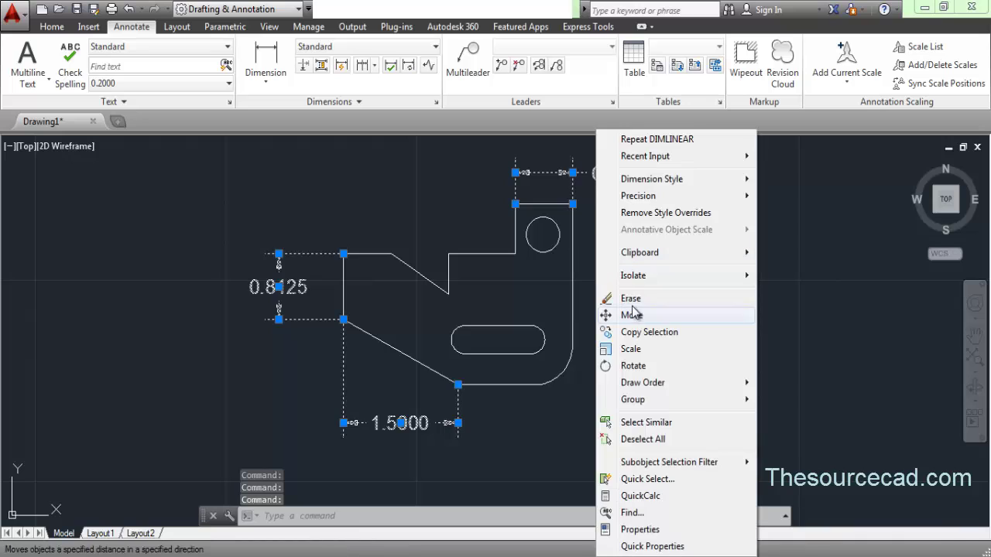
click(619, 298)
- Add a 1.7059 aligned dimension along the sloped bottom edge, below the slope
click(266, 76)
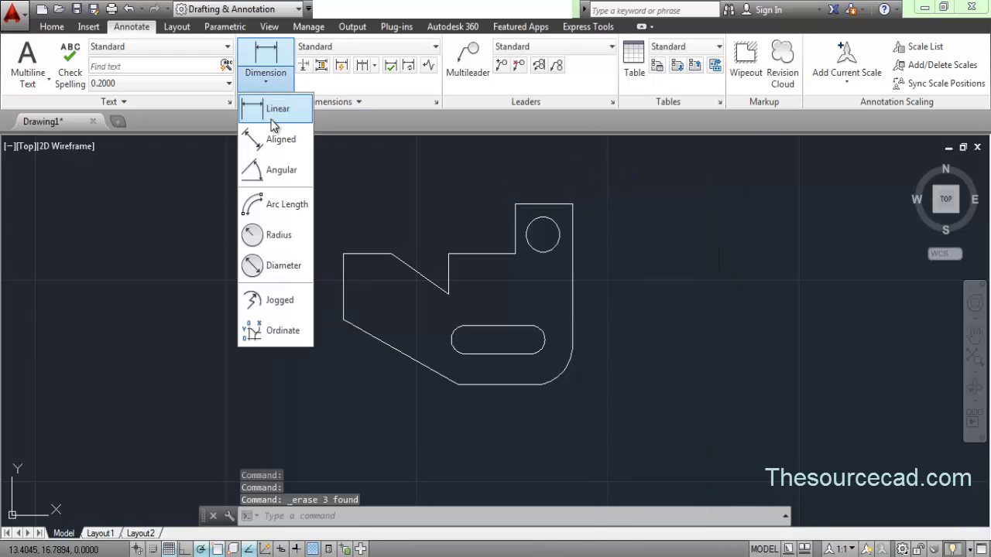
click(277, 144)
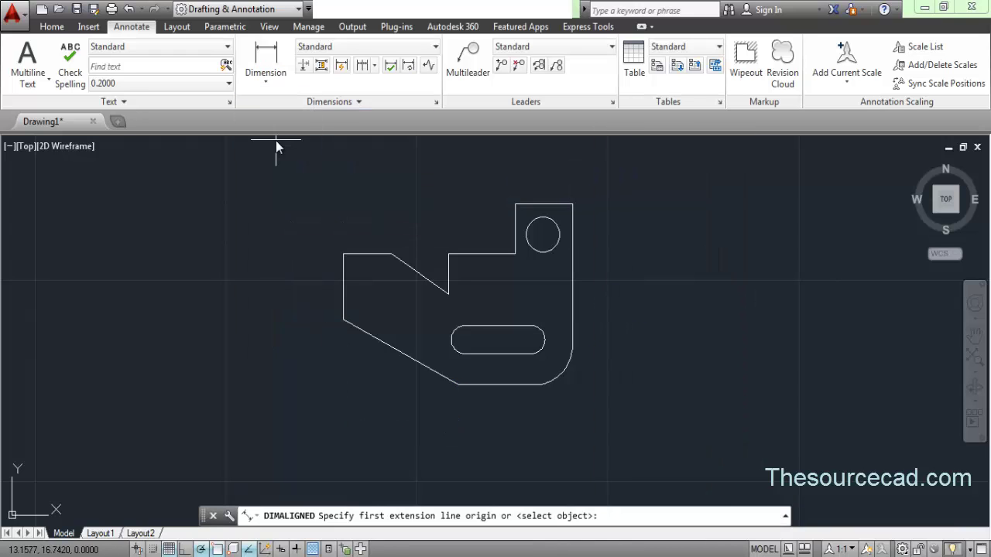
click(343, 321)
click(458, 386)
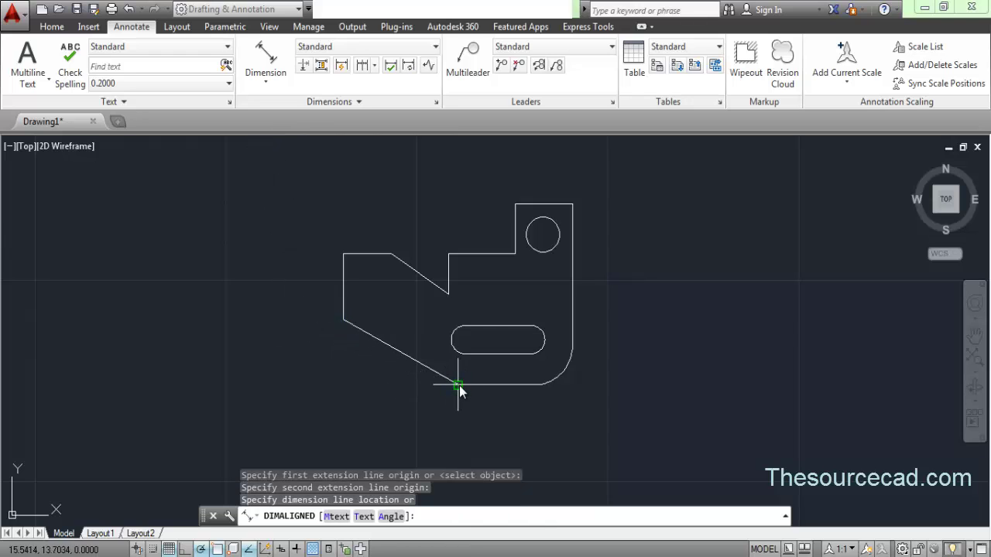
click(372, 397)
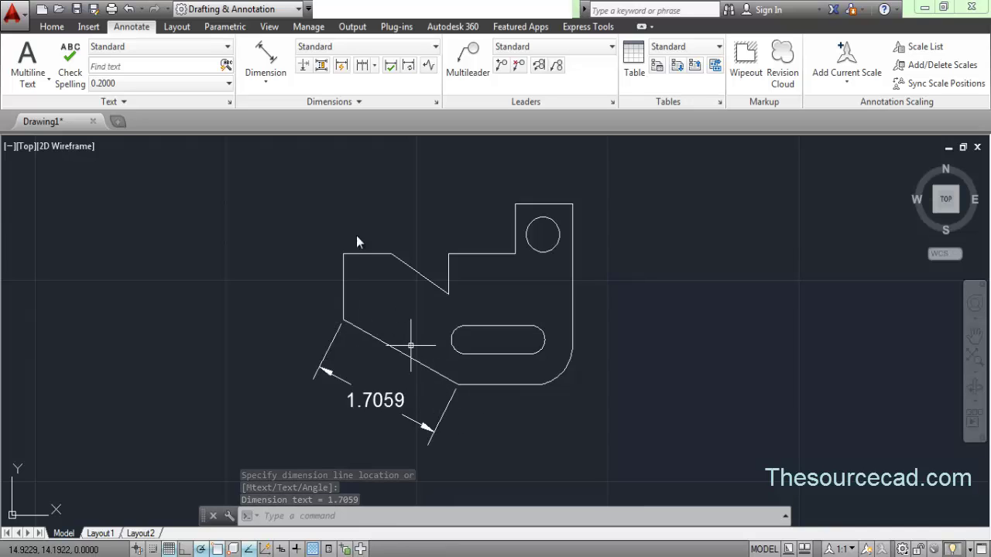
- Add a 0.8125 aligned dimension on the left edge, placed left of the part
click(266, 77)
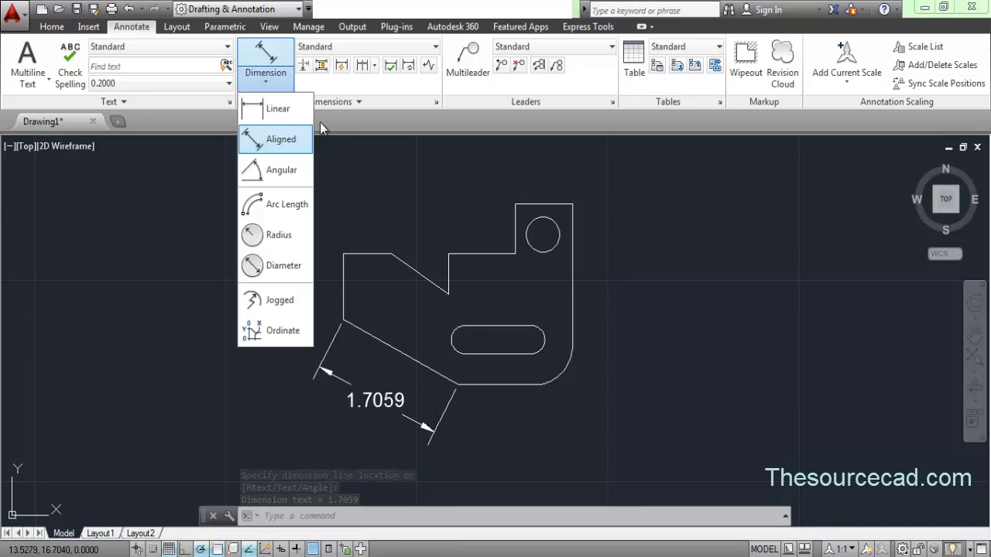
click(276, 140)
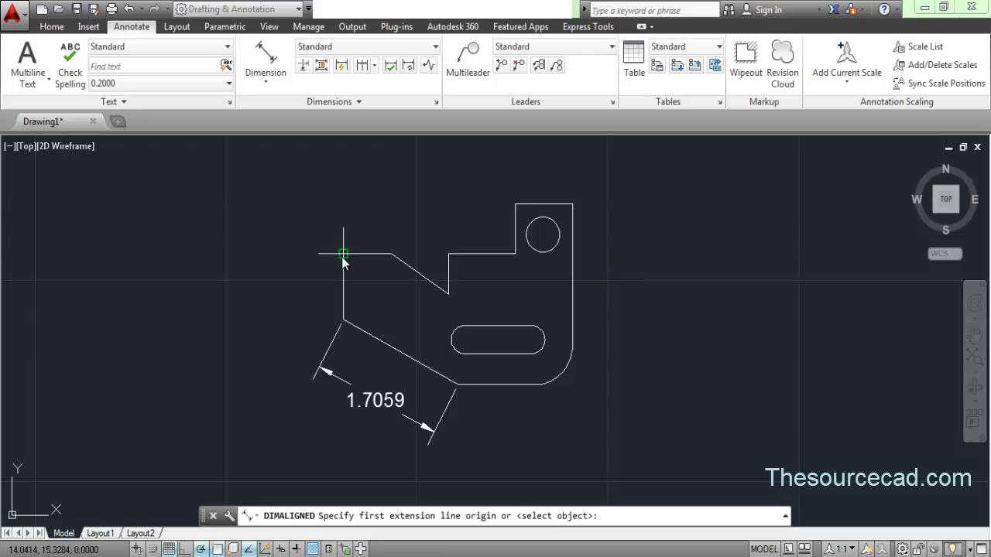
click(343, 254)
click(342, 320)
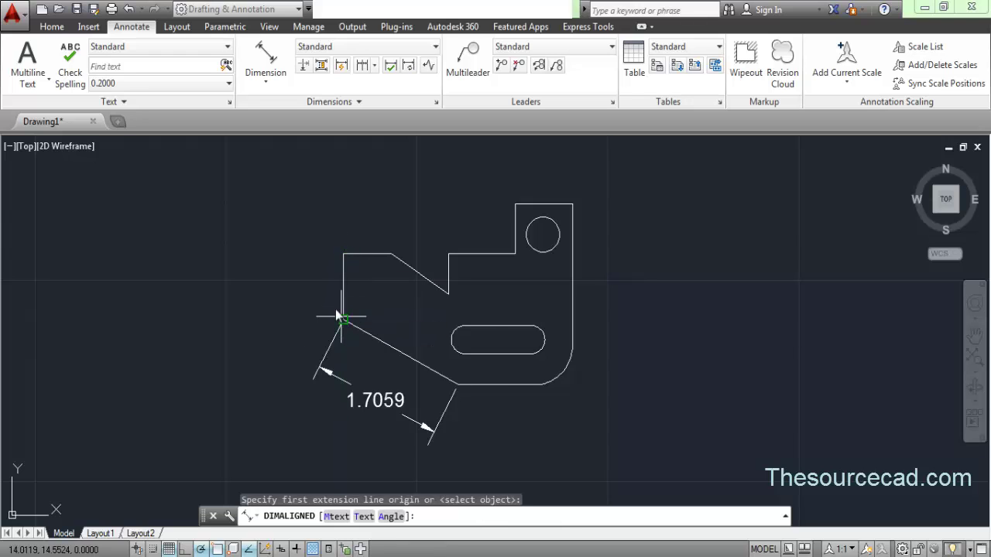
click(292, 302)
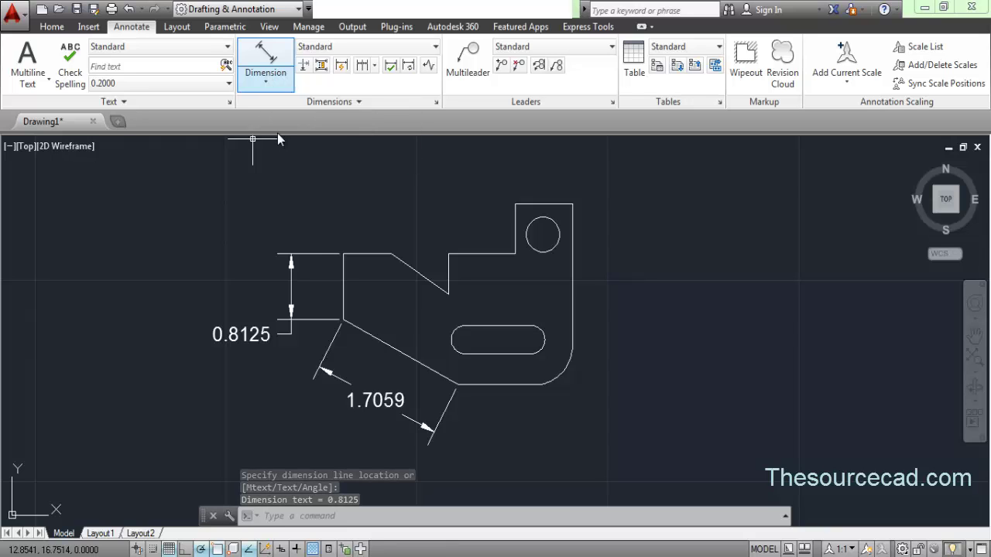
click(334, 380)
- Erase the 1.7059 and 0.8125 aligned dimensions, then dimension the notch angle at 124°
right_click(303, 183)
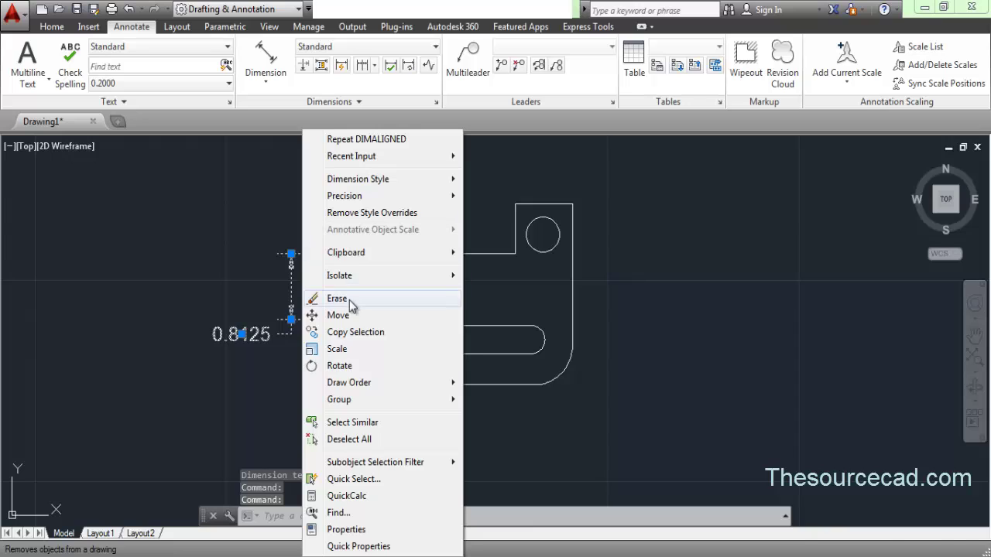
click(350, 302)
click(277, 86)
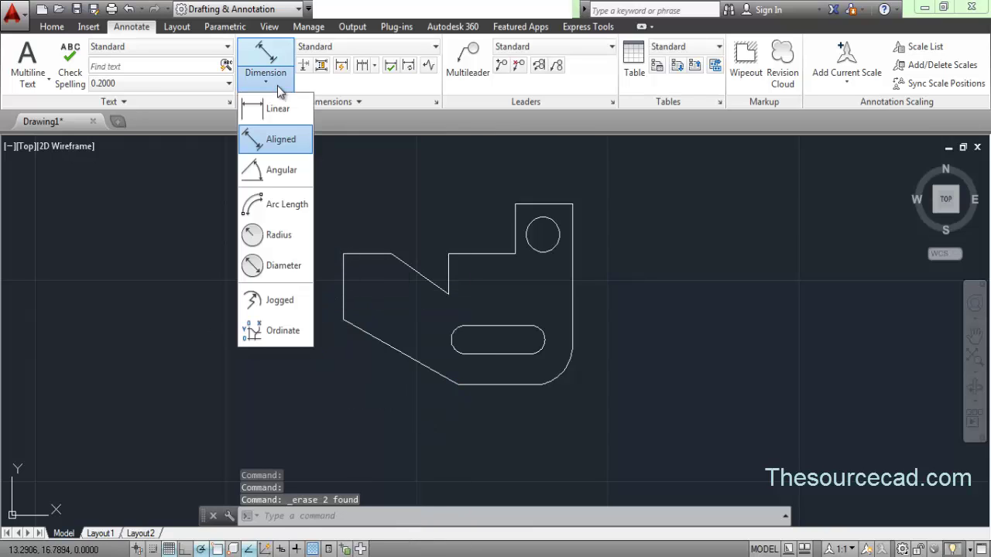
click(278, 172)
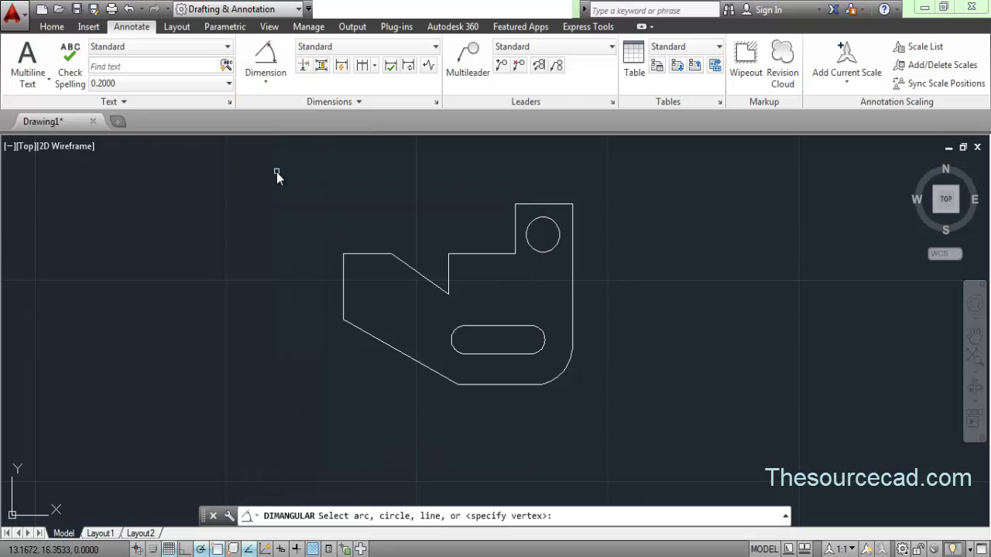
click(437, 286)
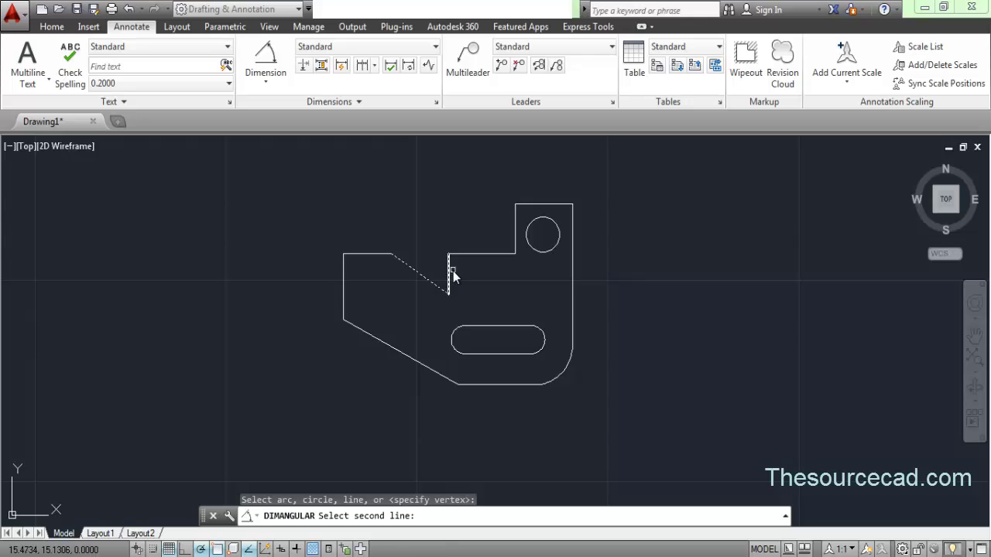
click(450, 274)
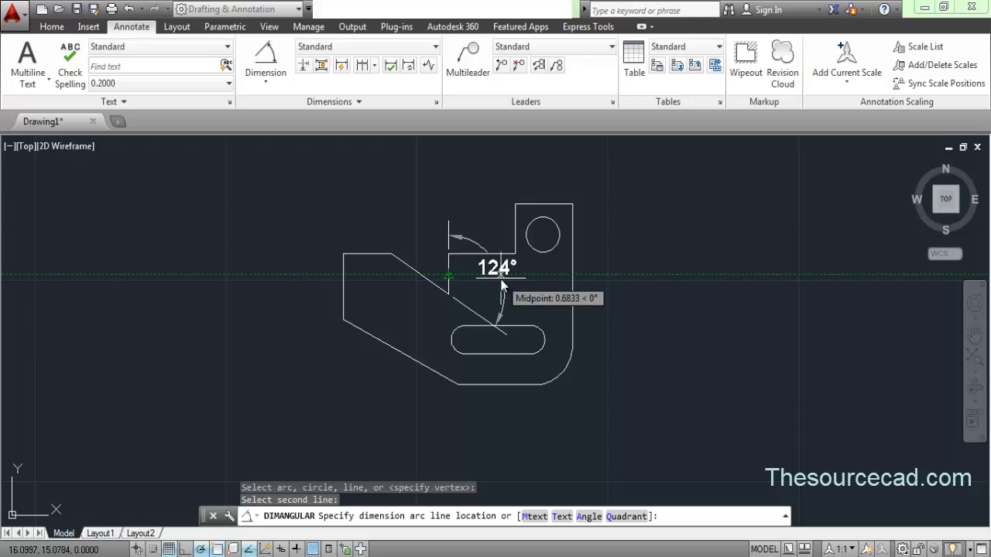
click(404, 292)
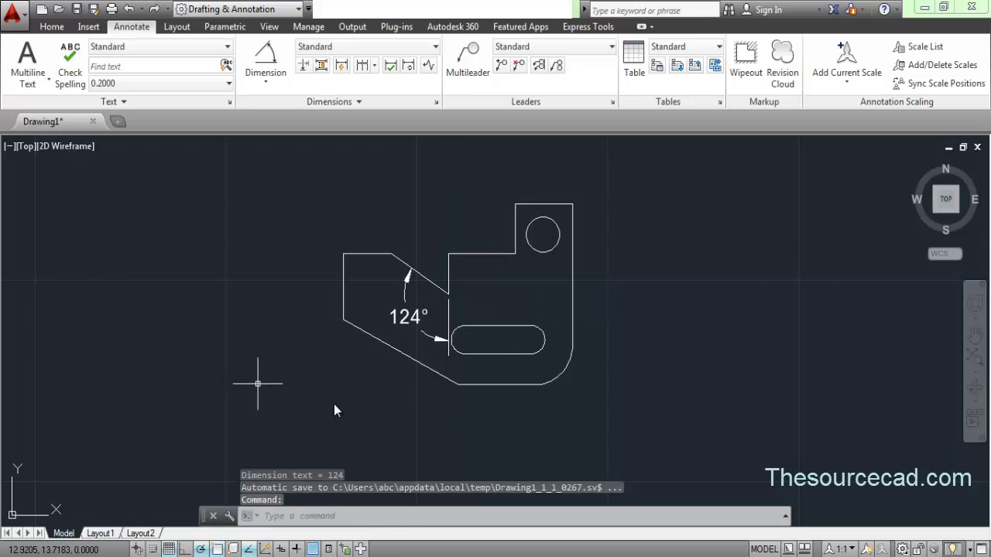
click(413, 310)
click(365, 297)
click(381, 180)
- Erase the 124° angle and add a 0.7854 arc length dimension beside the bottom-right corner arc
right_click(381, 186)
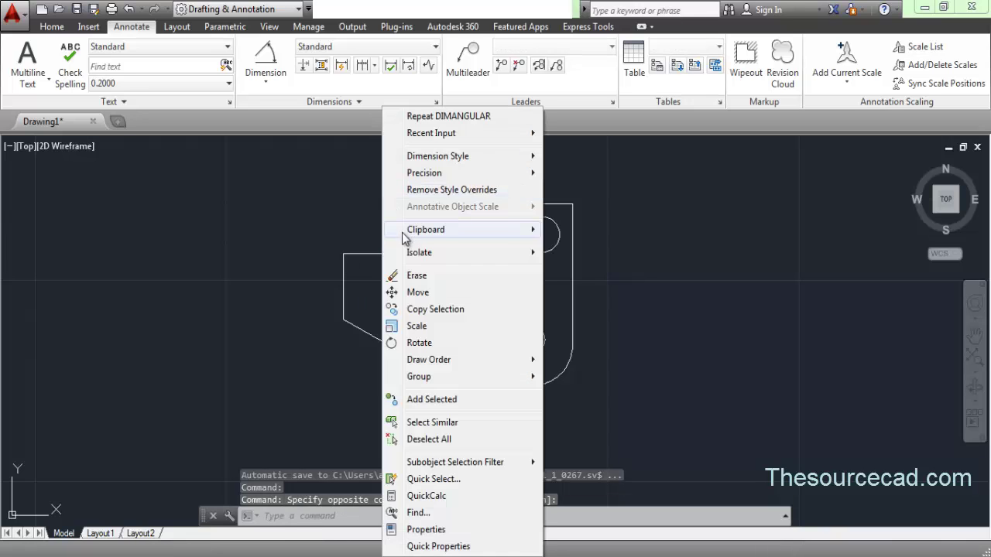
click(405, 276)
click(263, 84)
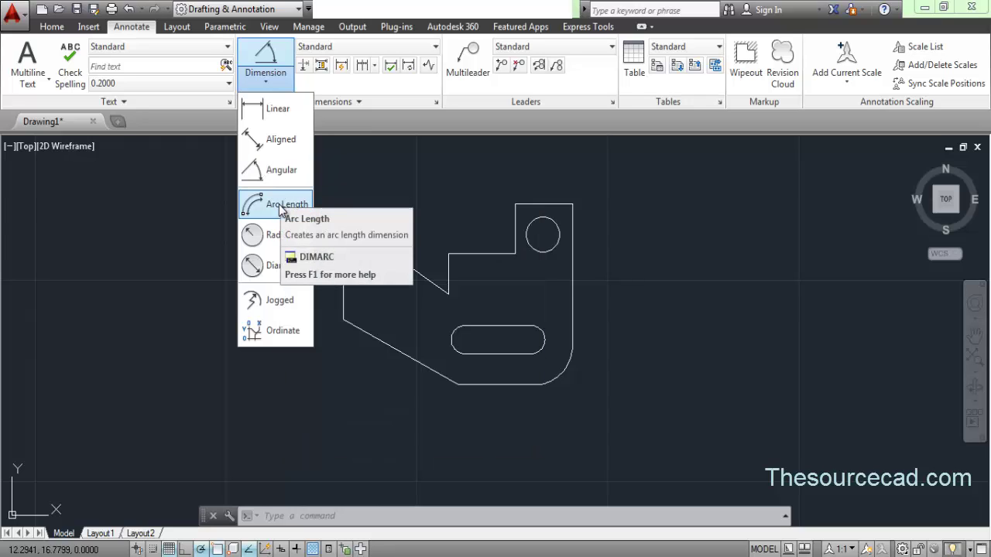
click(280, 208)
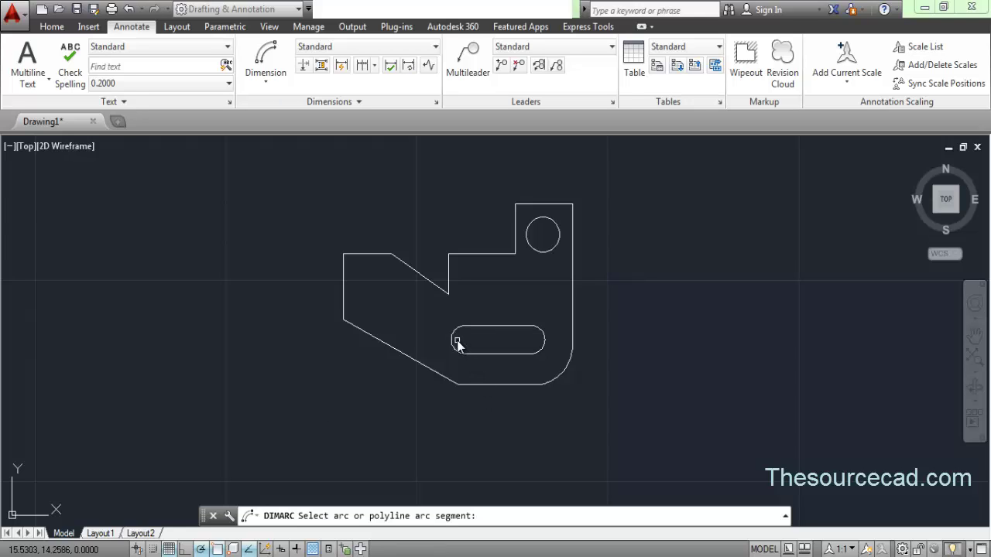
click(561, 374)
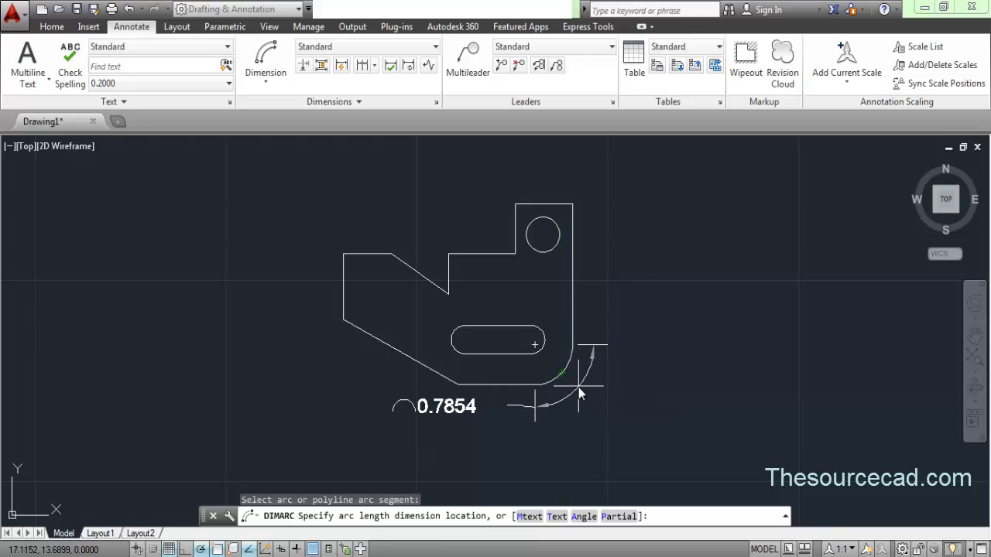
click(579, 388)
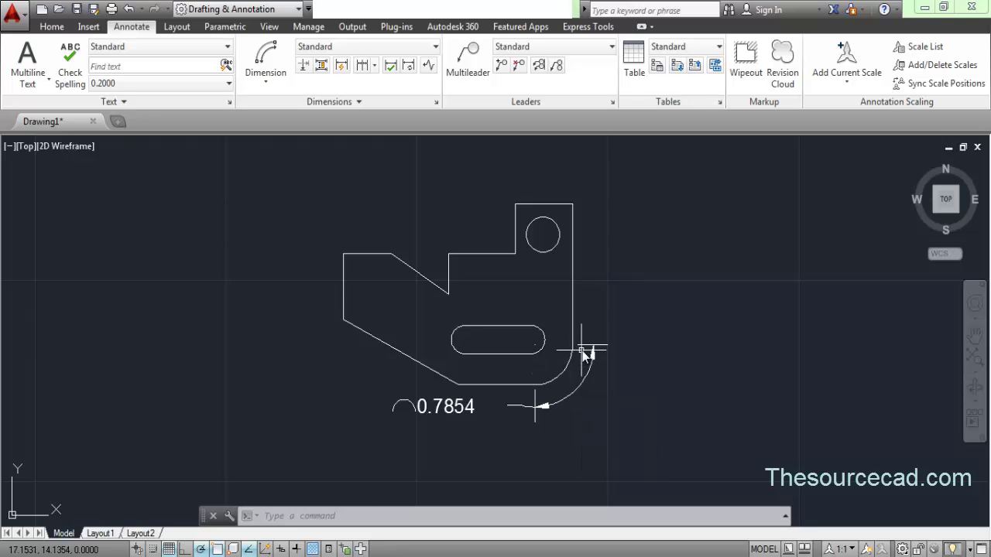
- Place an R0.5000 radius dimension below right of the rounded bottom-right corner
click(265, 78)
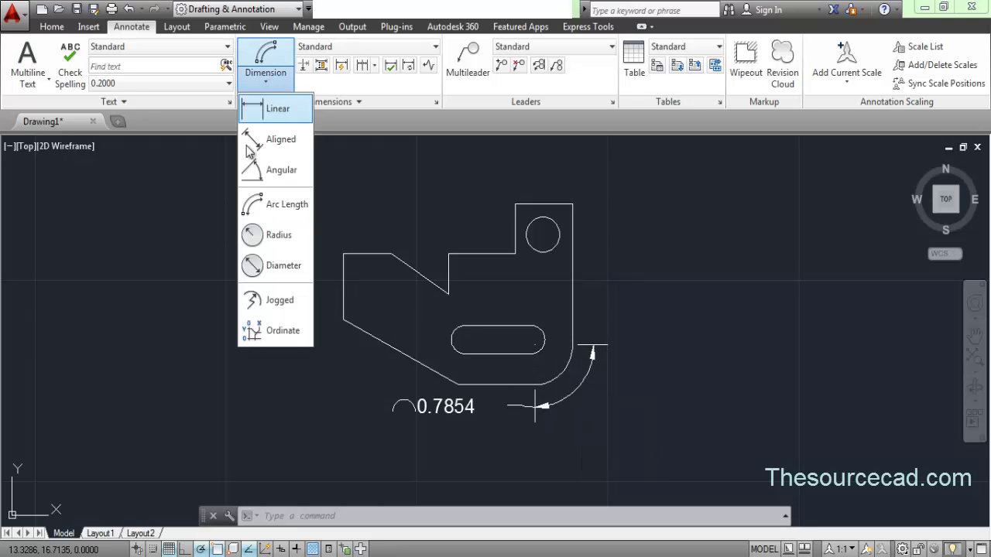
click(271, 234)
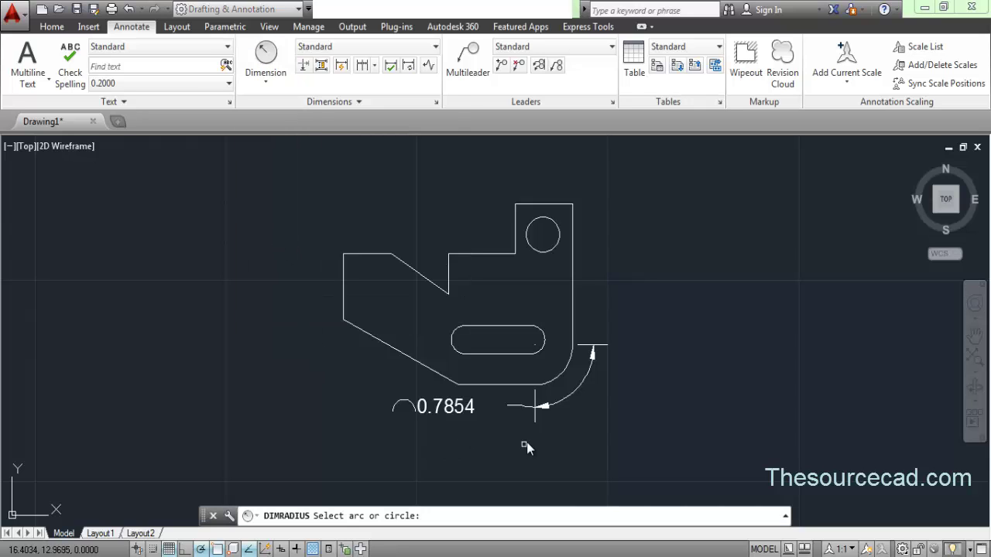
click(568, 366)
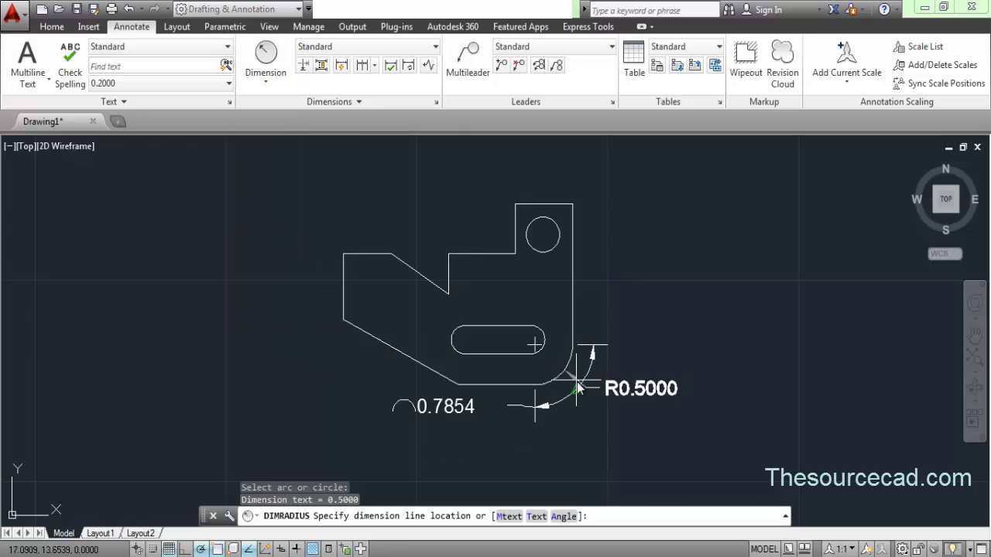
click(605, 410)
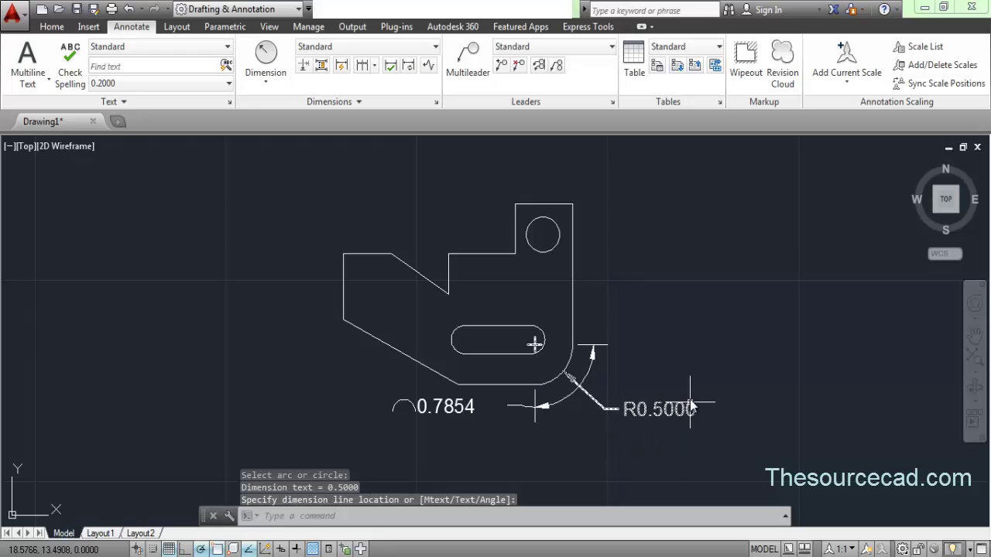
click(611, 422)
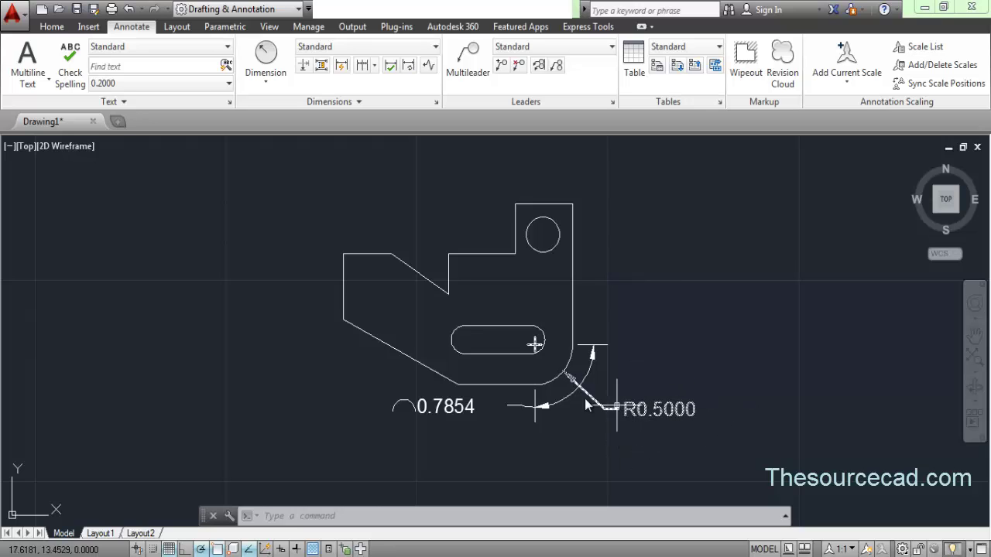
click(267, 82)
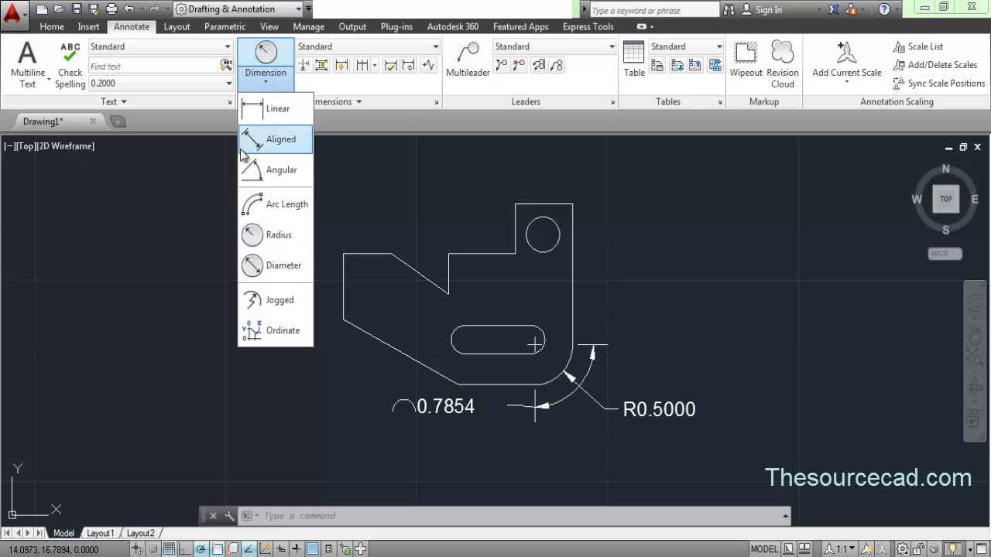
- Dimension the lower-right corner arc's diameter as Ø1.0000, placing it below the corner
click(278, 265)
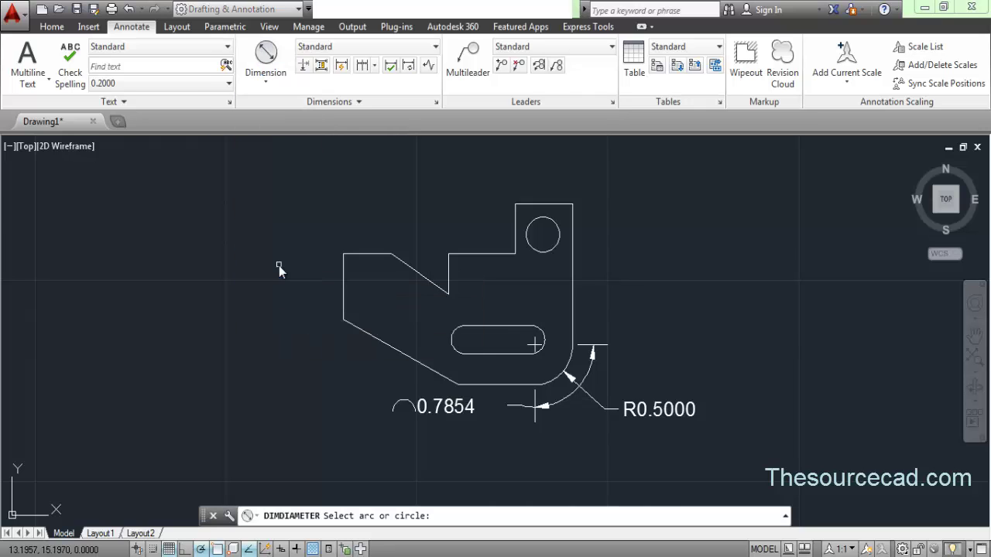
click(552, 381)
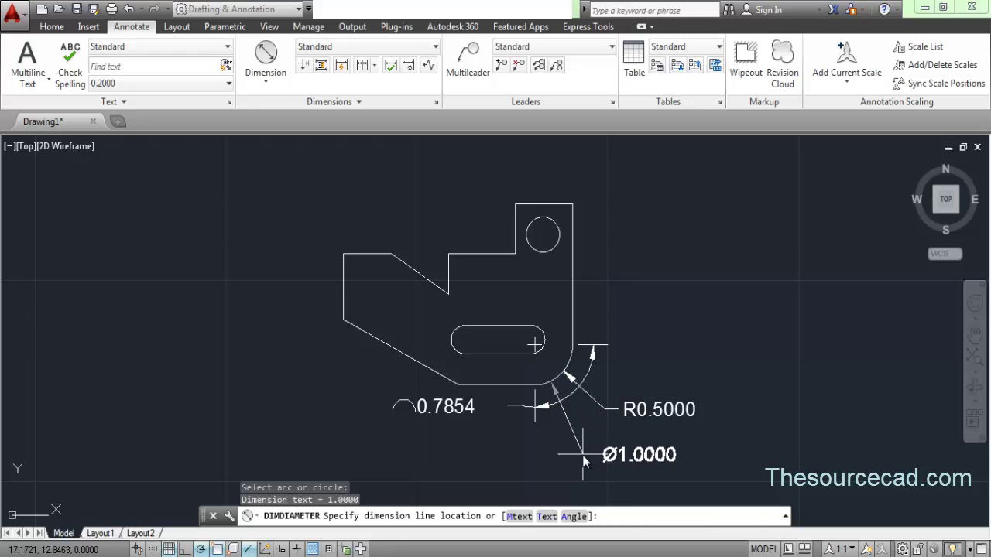
click(610, 456)
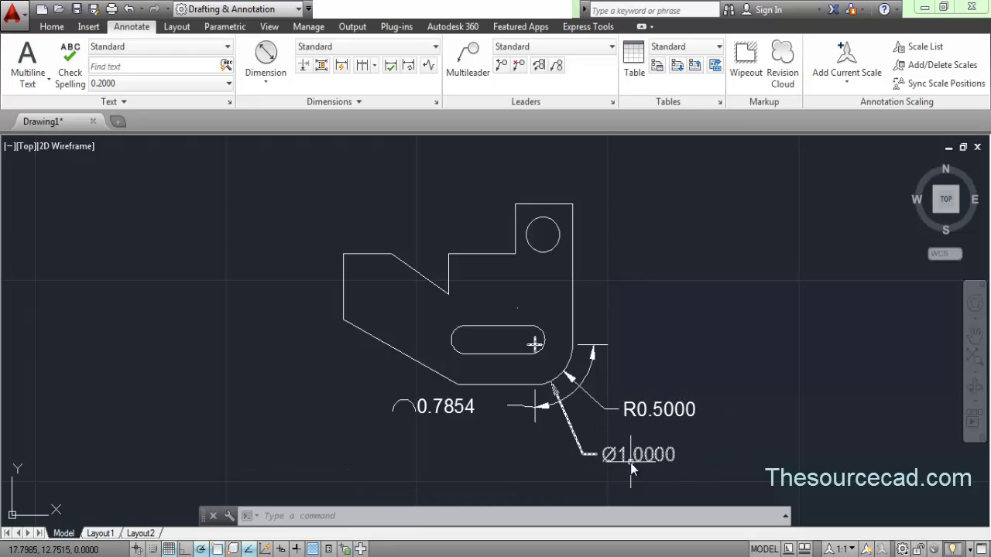
click(266, 82)
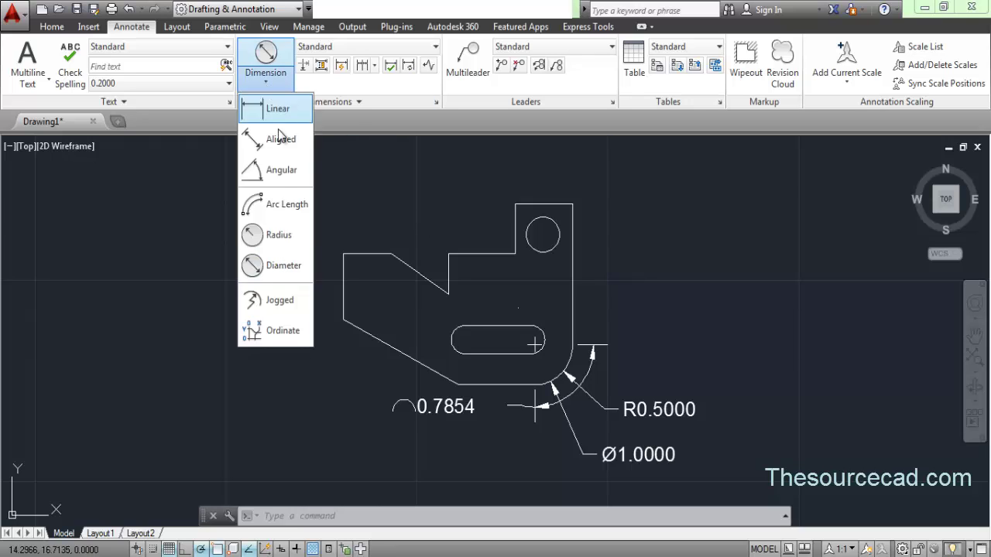
- Add radius dimensions R0.2180 to the small hole and R0.1754 to the slot end
click(272, 235)
click(557, 232)
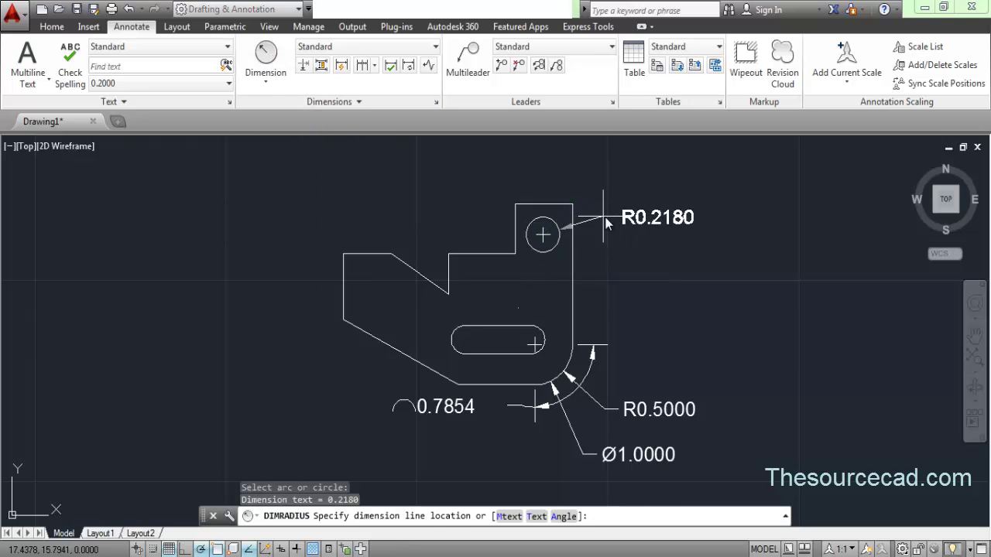
click(624, 217)
click(266, 56)
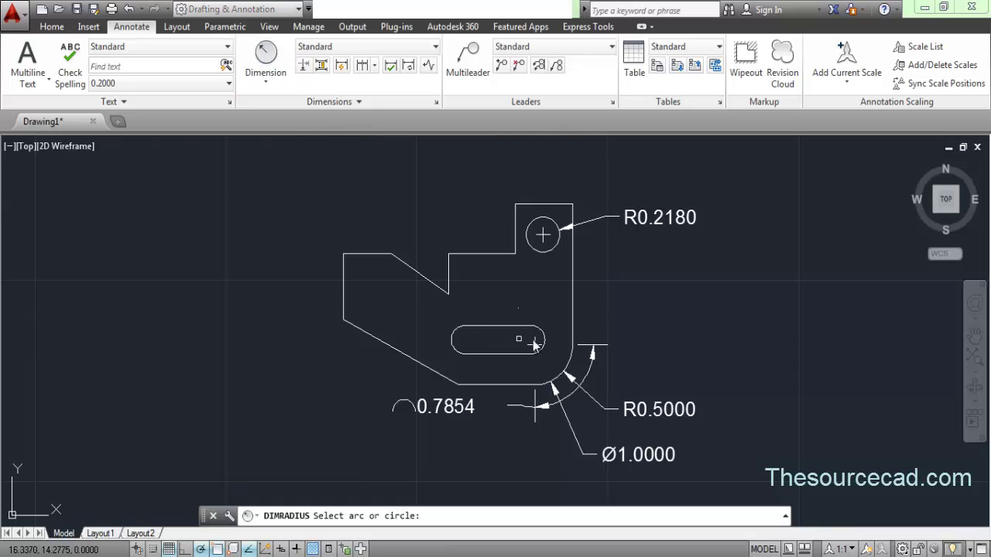
click(542, 334)
click(622, 287)
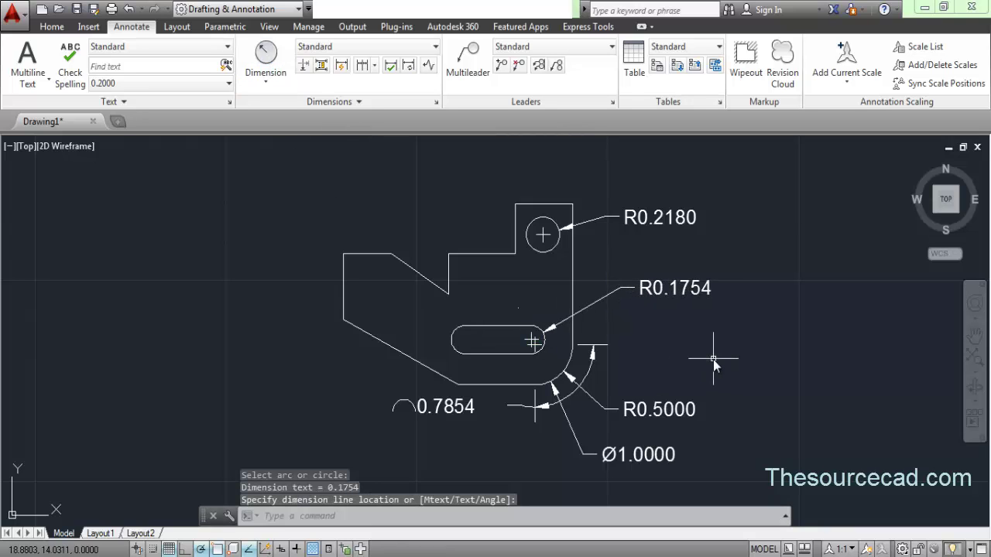
- Erase all five dimensions, leaving the bare part outline
click(701, 475)
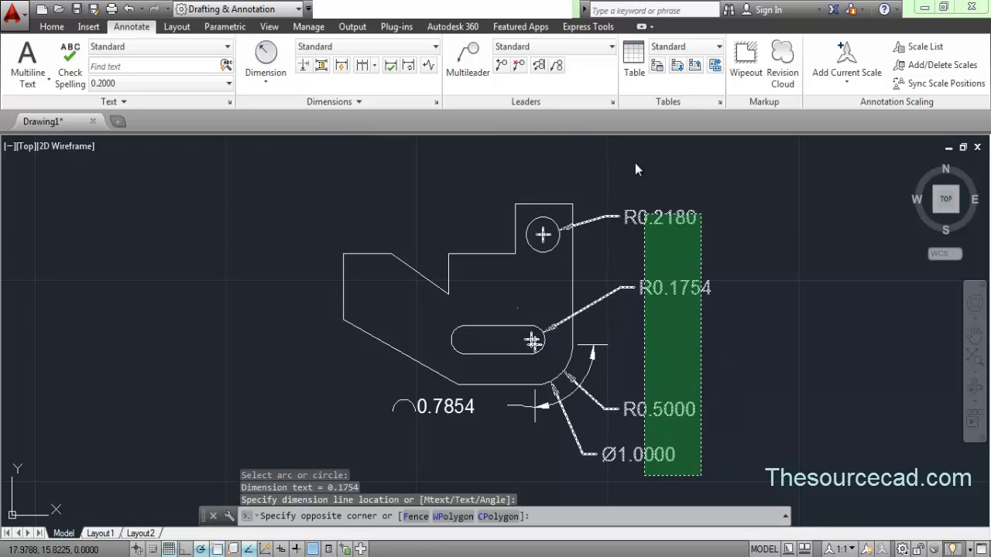
click(628, 202)
click(597, 354)
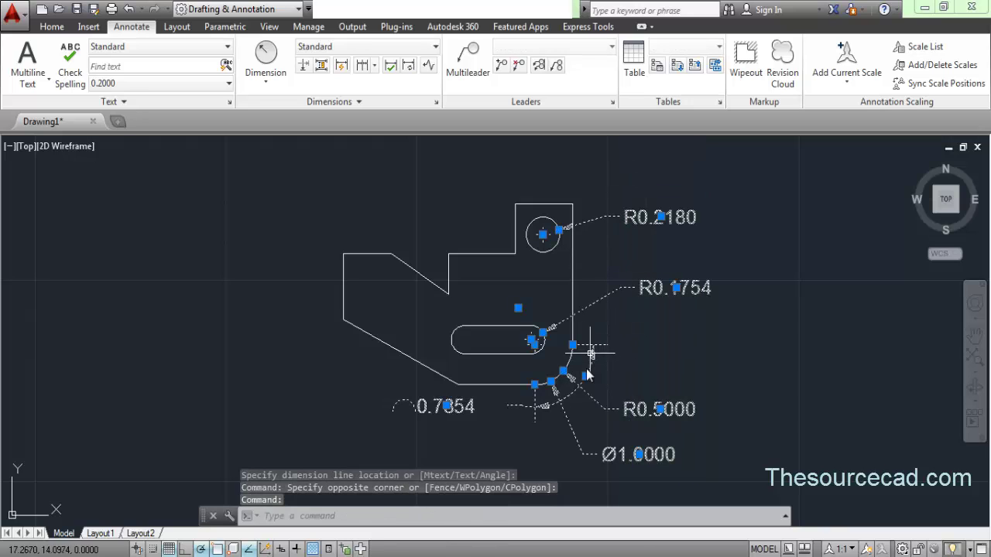
right_click(401, 185)
click(422, 297)
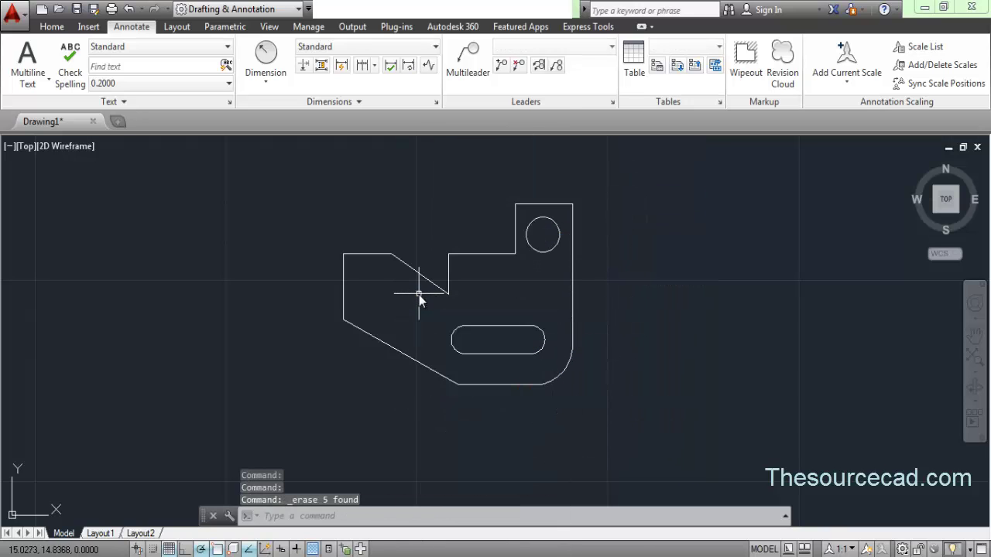
click(275, 84)
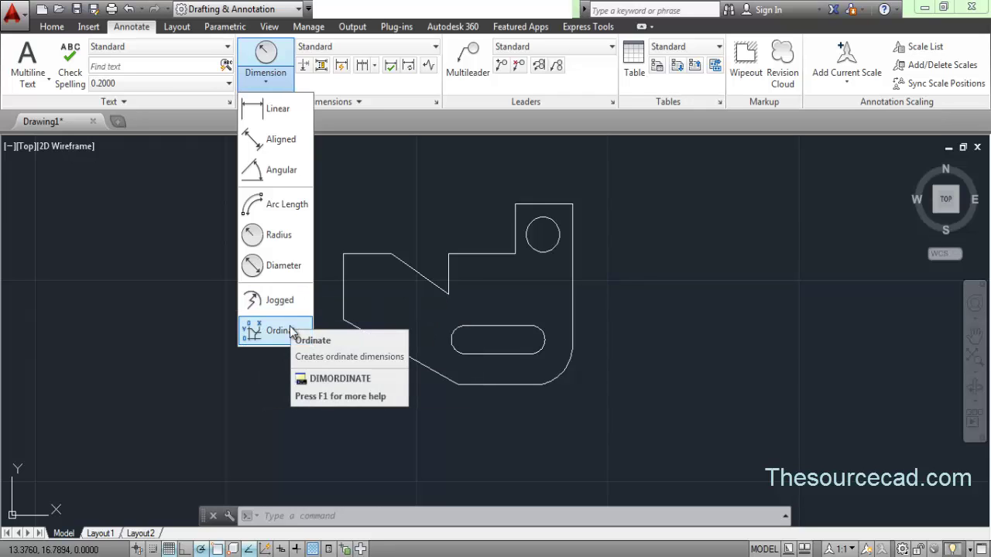
- Dimension the short top-left edge with a horizontal 0.6250 linear dimension placed above it
click(356, 196)
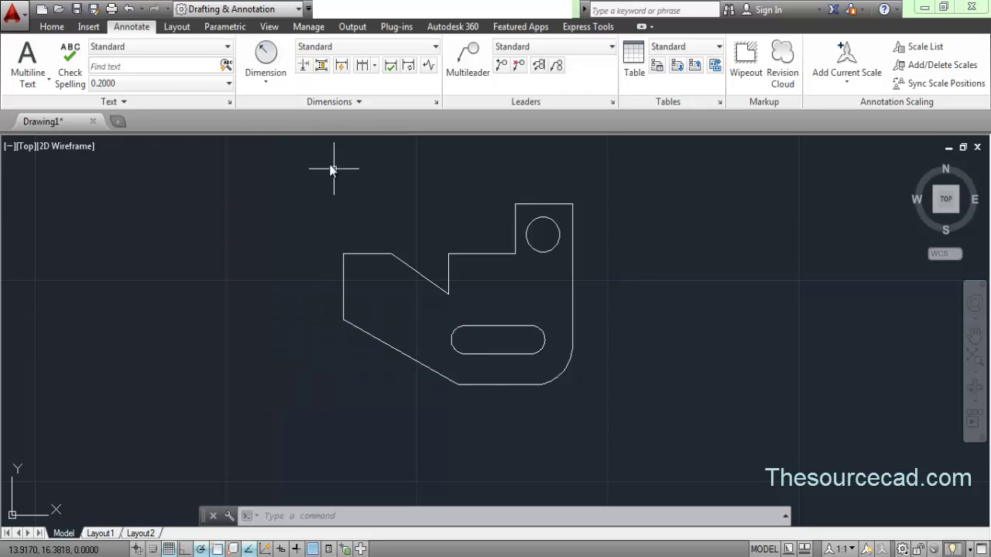
click(377, 67)
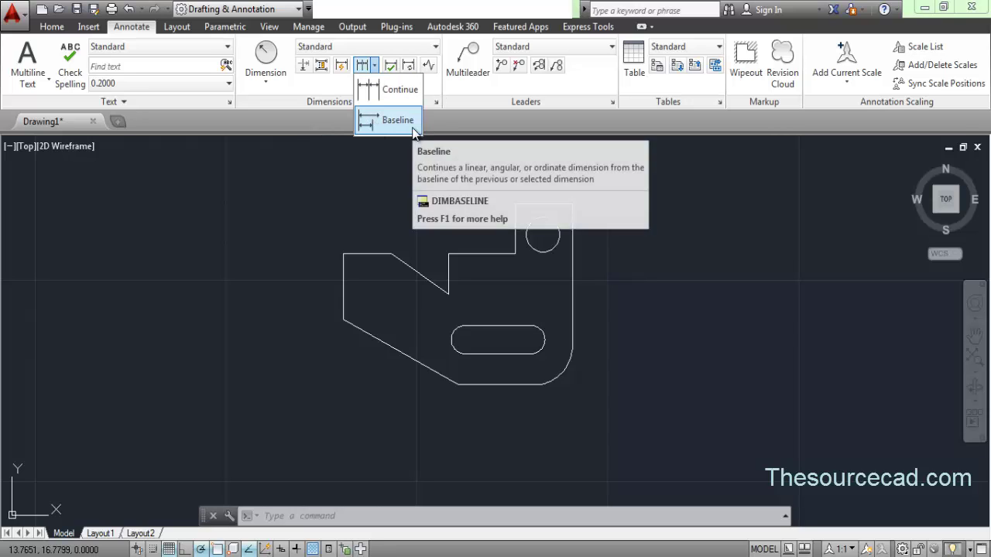
mouse_move(438, 192)
middle_down()
mouse_move(452, 271)
mouse_move(364, 230)
middle_up()
click(265, 56)
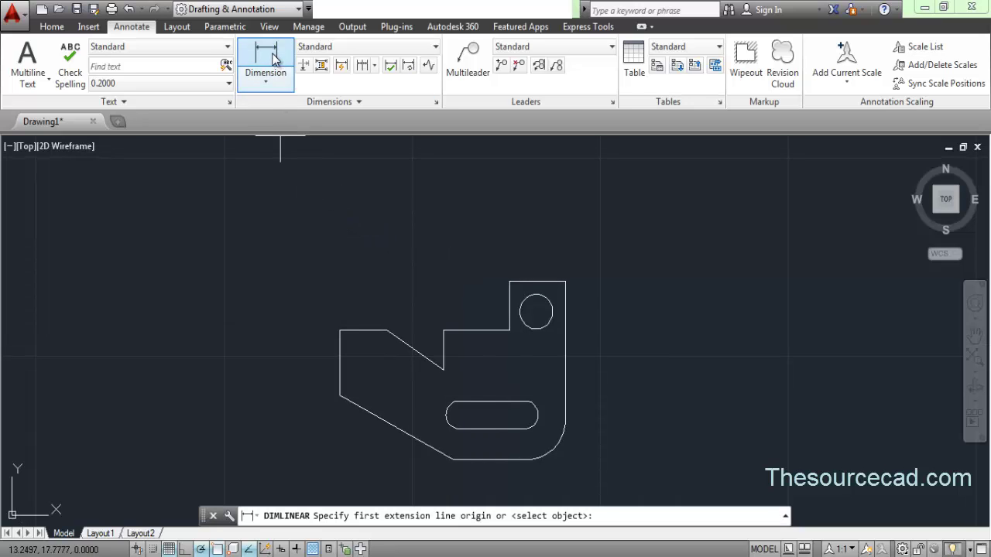
click(341, 331)
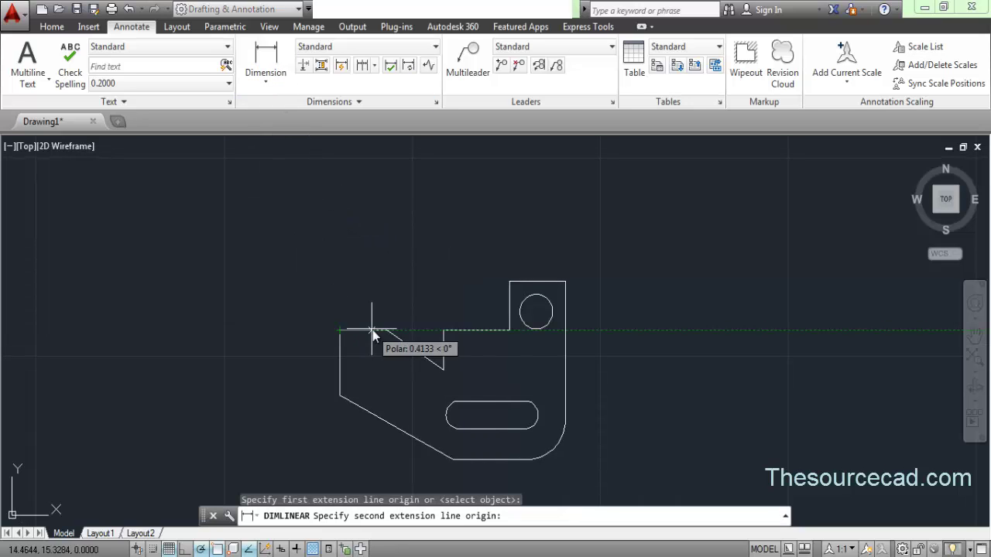
click(386, 332)
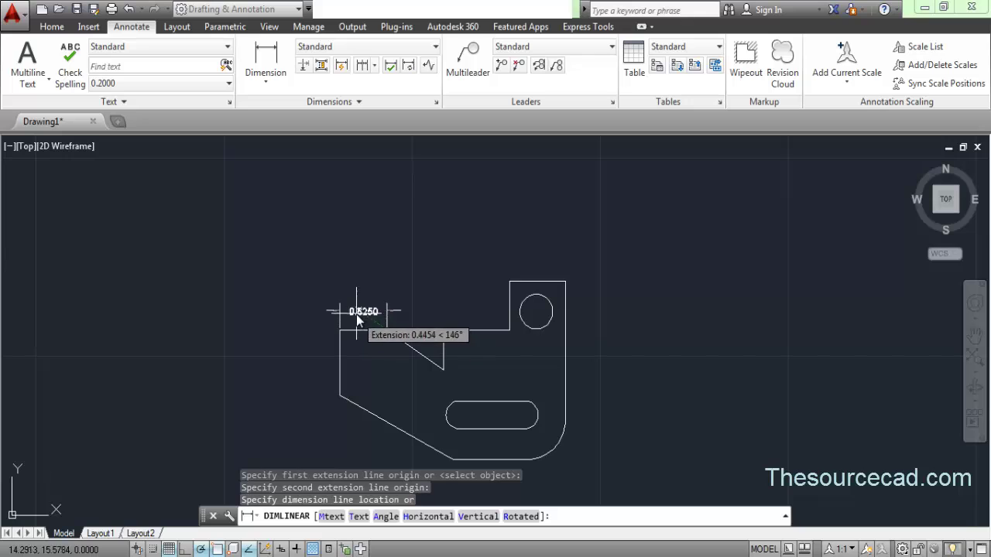
click(385, 312)
scroll(376, 345, up, 3)
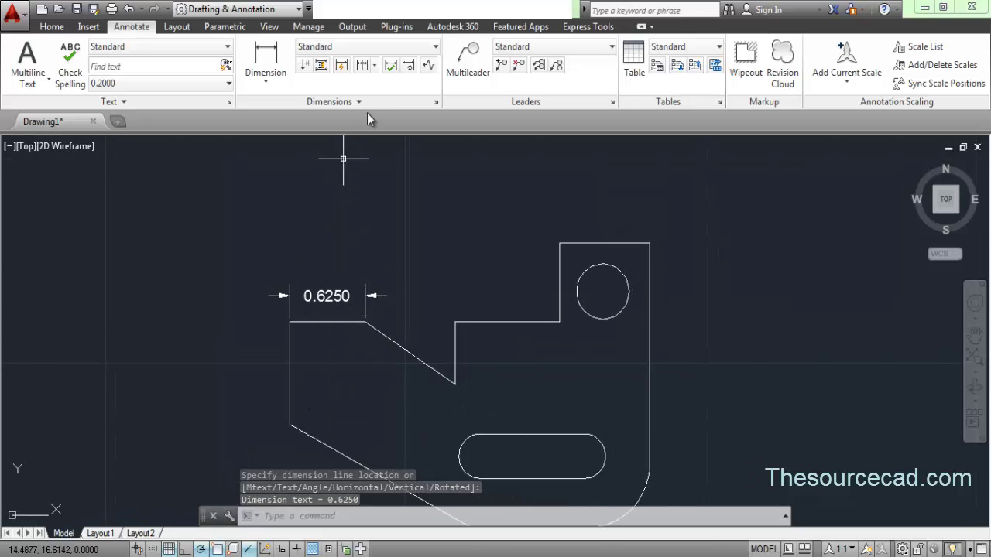
click(374, 65)
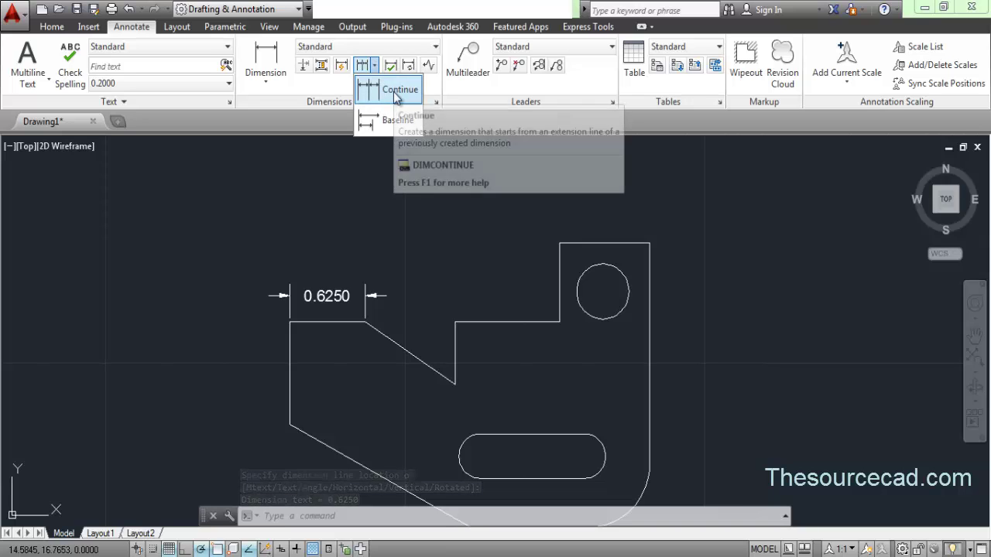
- Continue from 0.6250 with 0.7500, 0.8750, 0.7500, 0.9122 and 0.9436 dimensions along the top corners
click(394, 95)
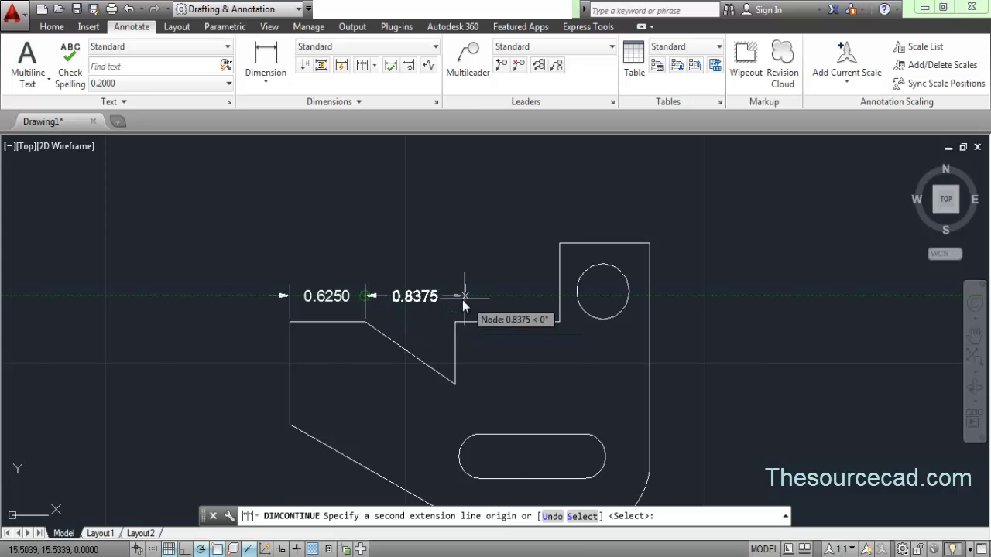
click(455, 321)
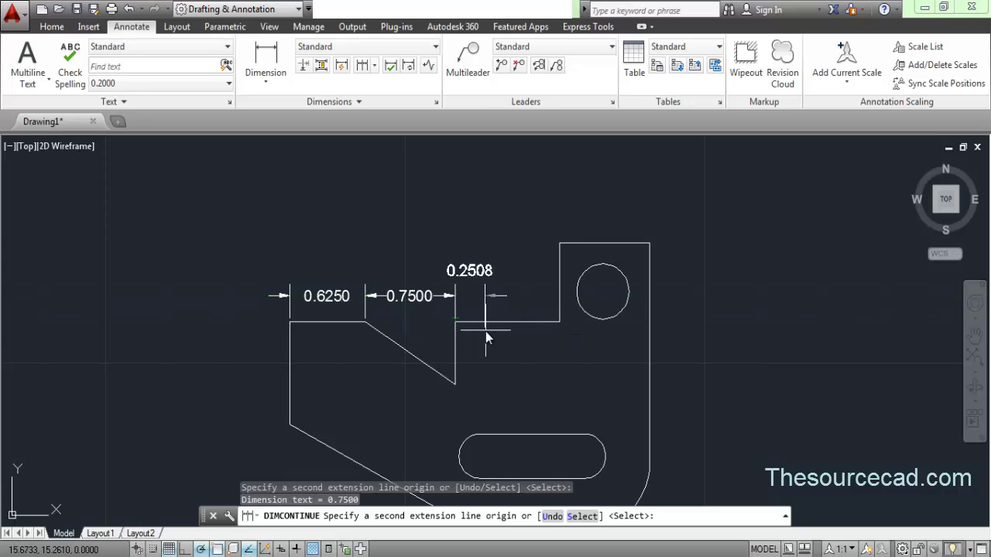
click(558, 322)
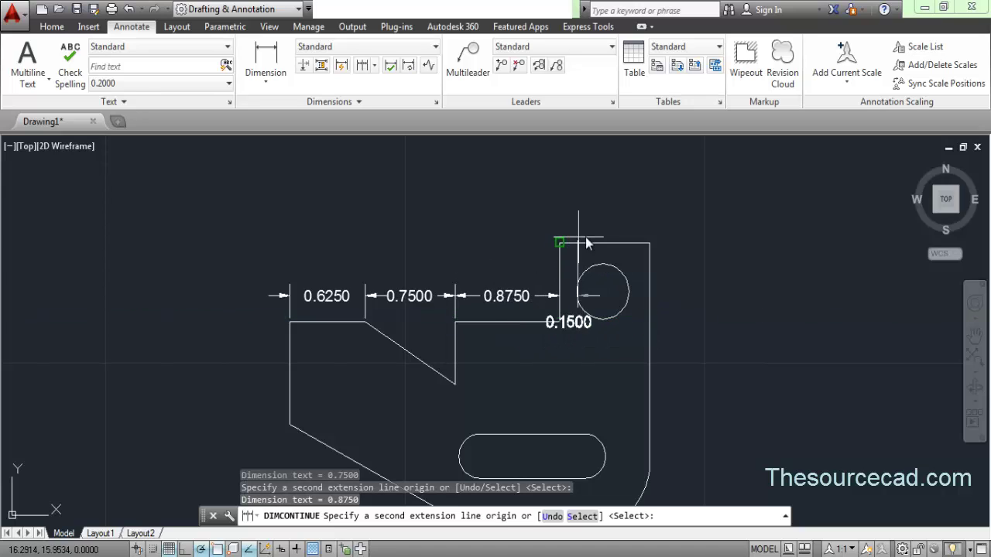
click(650, 250)
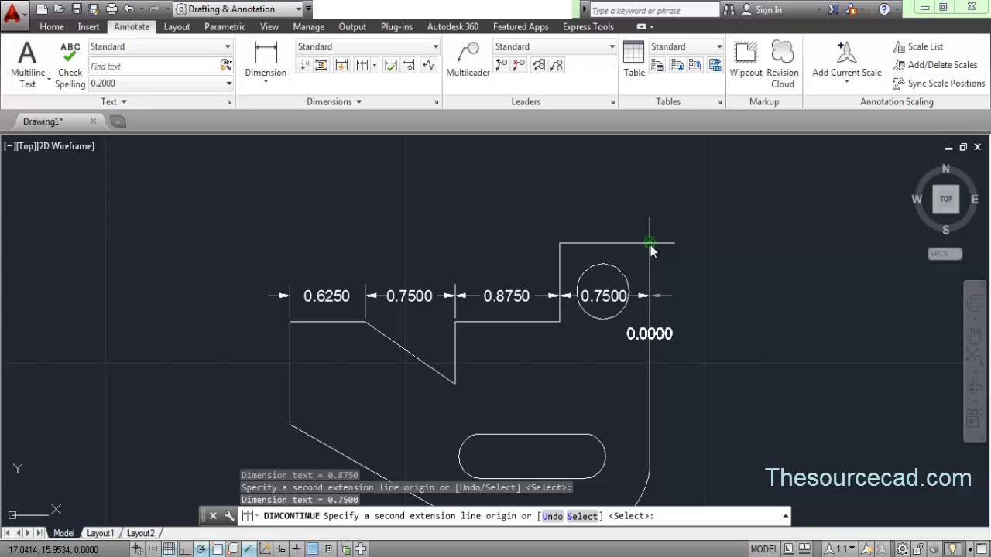
click(759, 247)
click(872, 247)
right_click(870, 246)
click(890, 255)
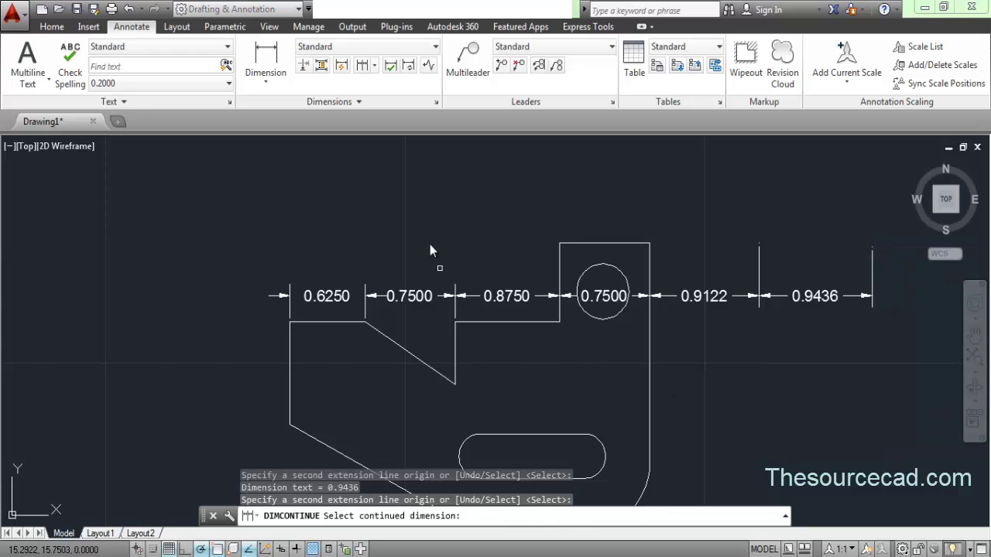
key(Return)
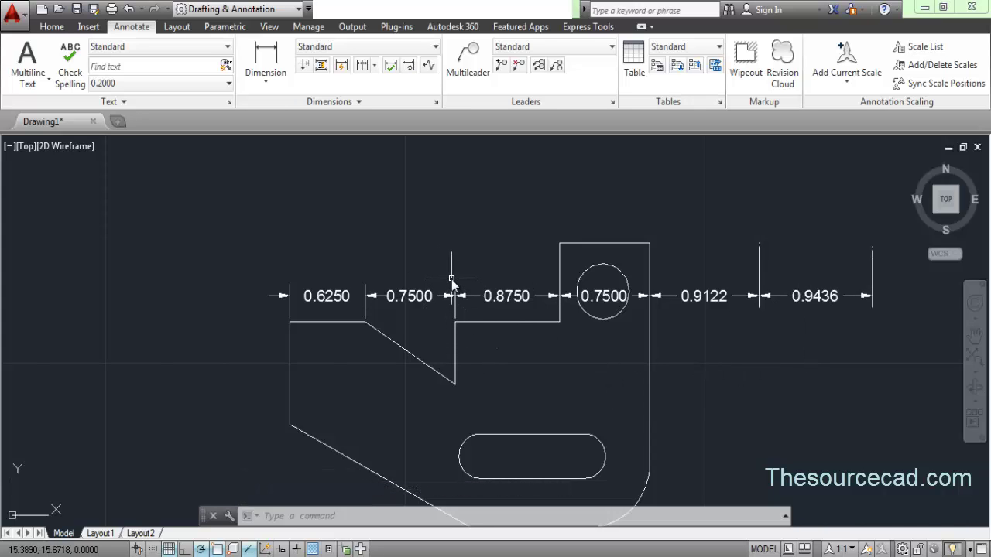
- Undo the continued dimension chain and erase the 0.6250 dimension
click(129, 9)
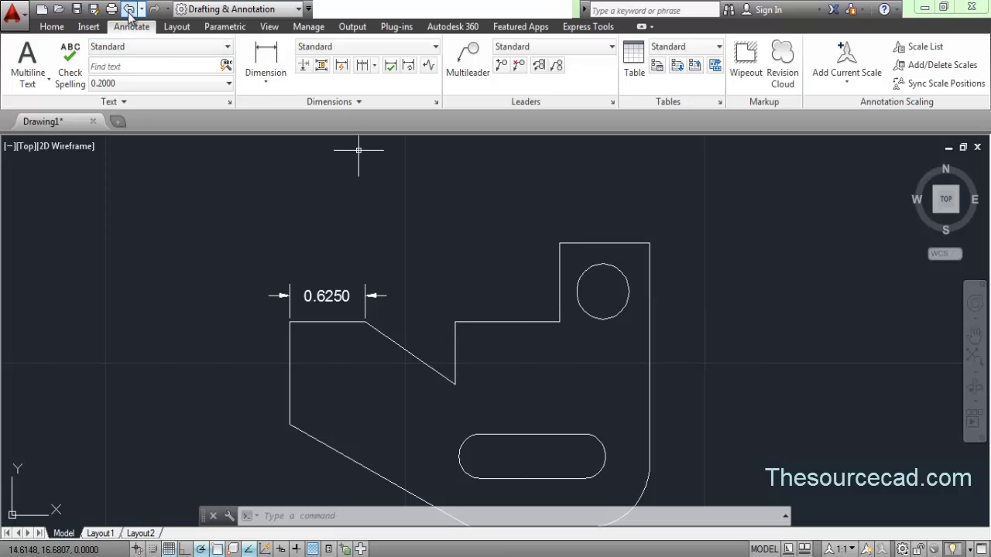
click(360, 289)
right_click(337, 223)
click(364, 272)
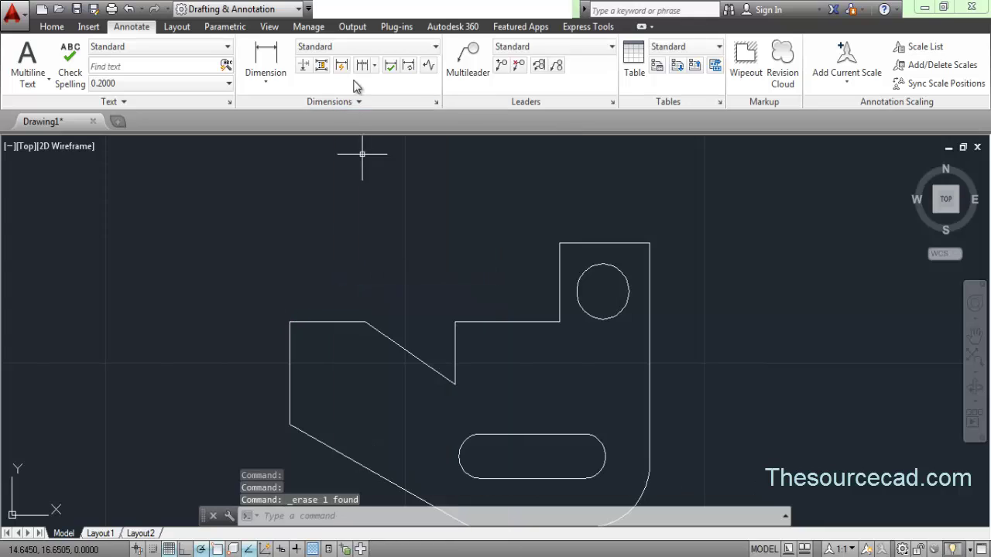
- Redraw a 0.6250 linear dimension above the part's top-left edge
click(374, 65)
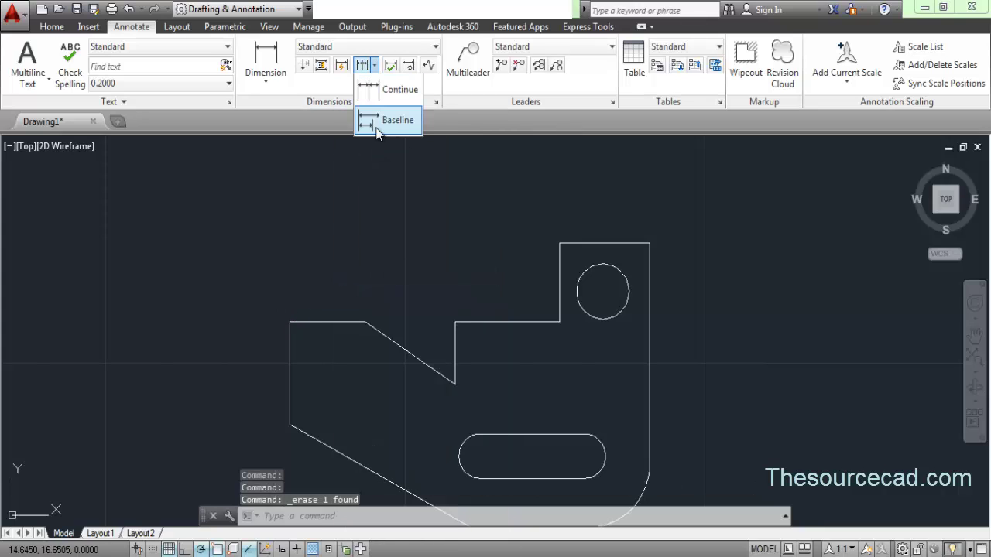
click(266, 56)
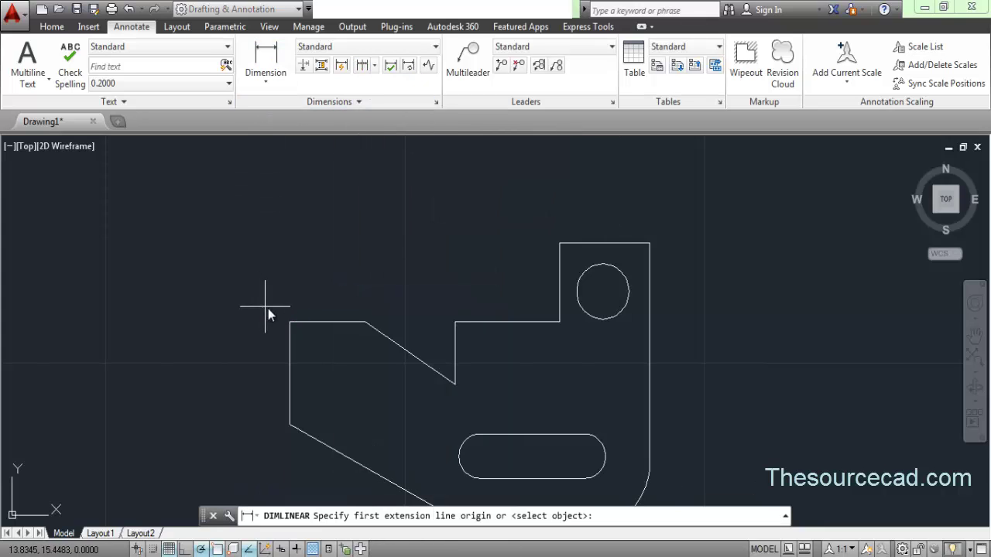
click(290, 321)
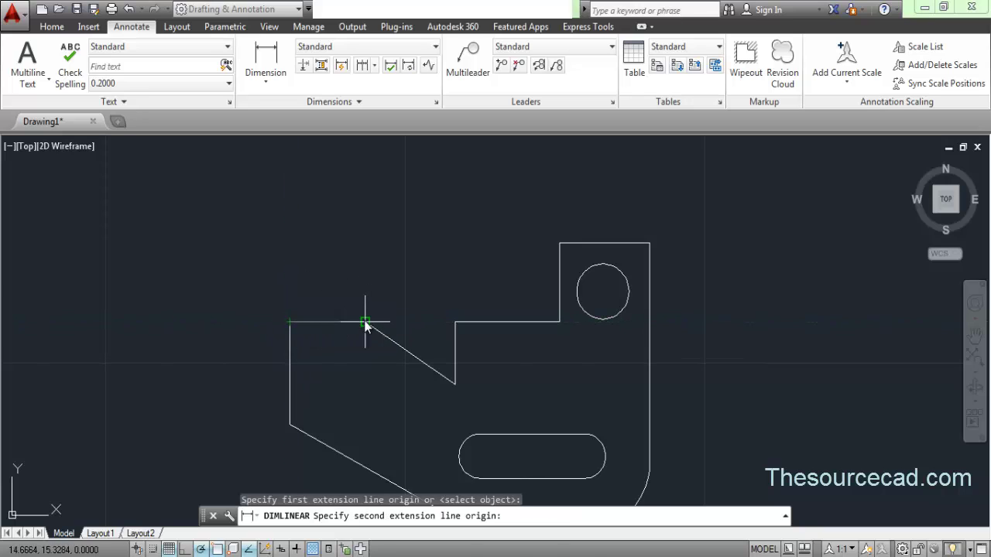
click(366, 322)
click(286, 296)
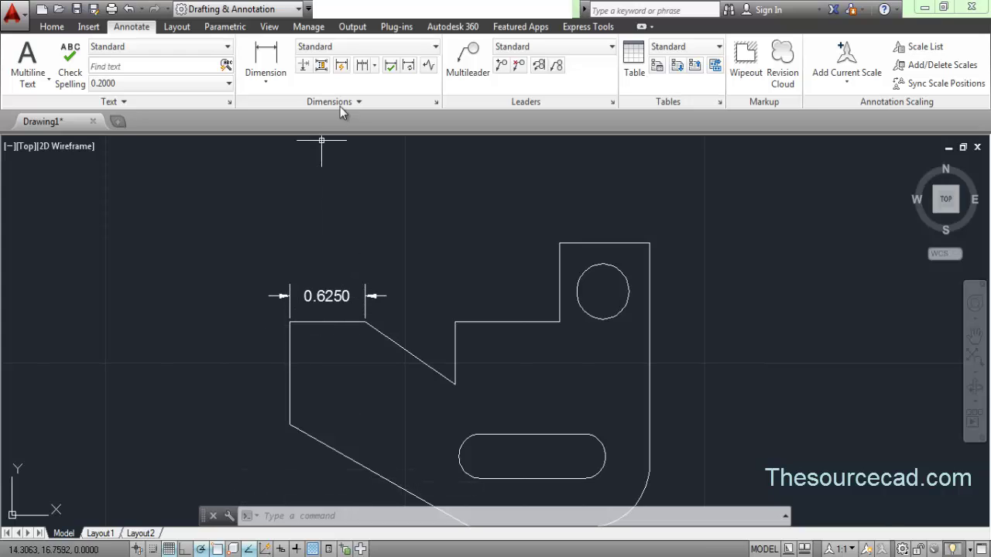
- Stack baseline dimensions 1.3750, 2.2500 and 3.0000 from the top-left corner above the 0.6250
click(375, 68)
click(387, 121)
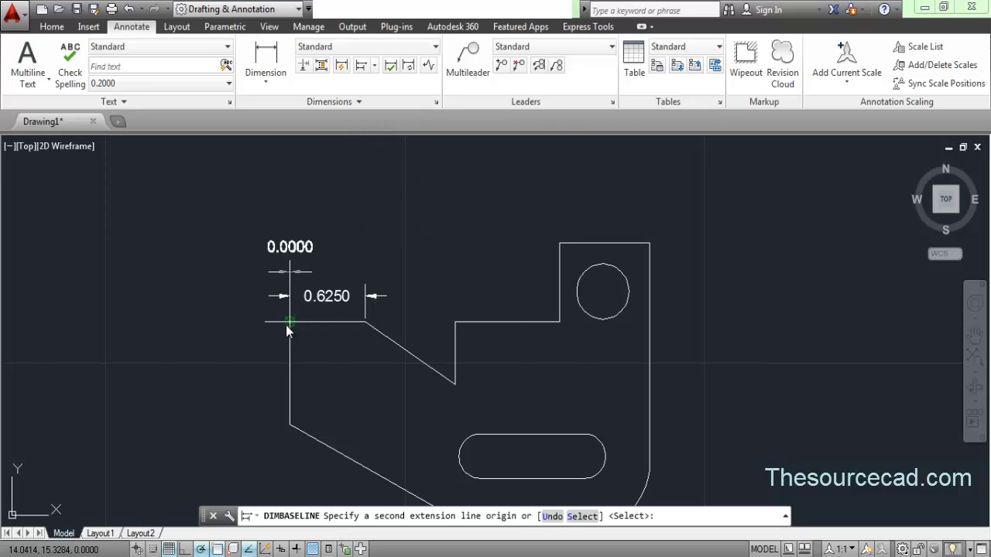
click(454, 382)
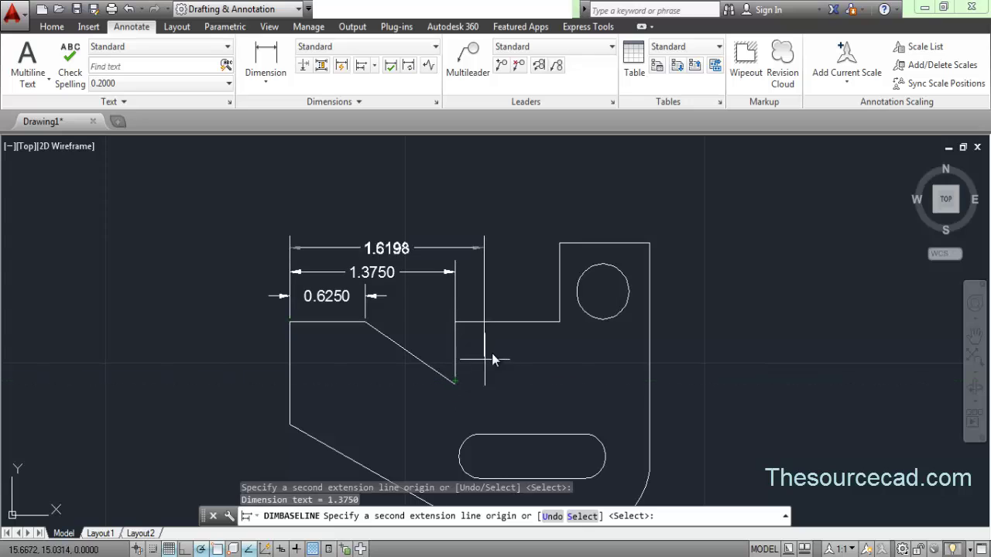
click(559, 322)
click(649, 243)
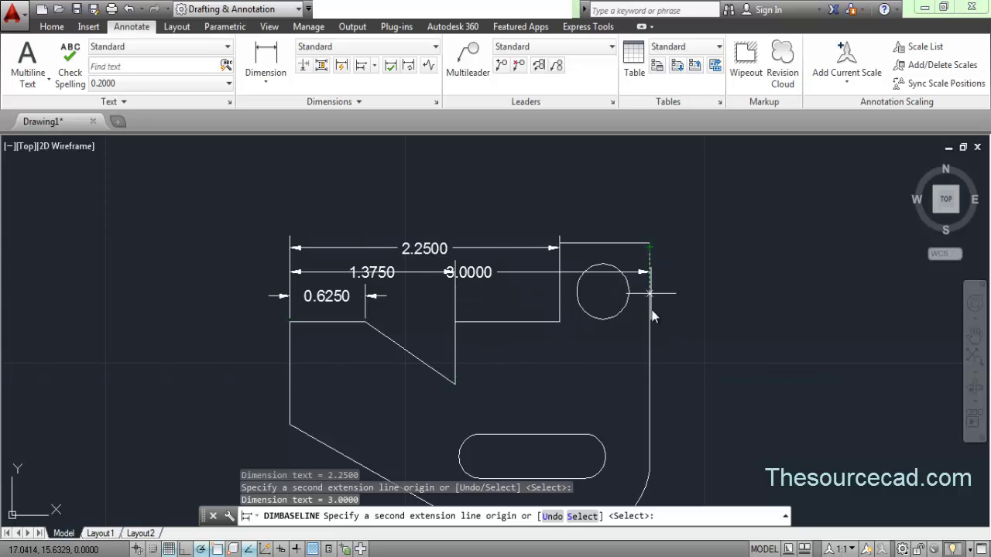
right_click(732, 298)
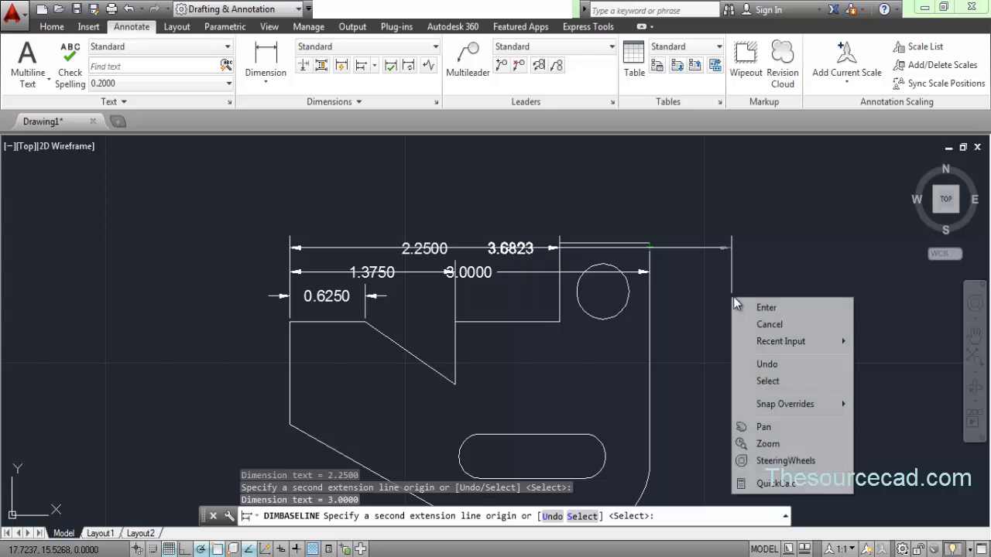
click(747, 307)
key(Return)
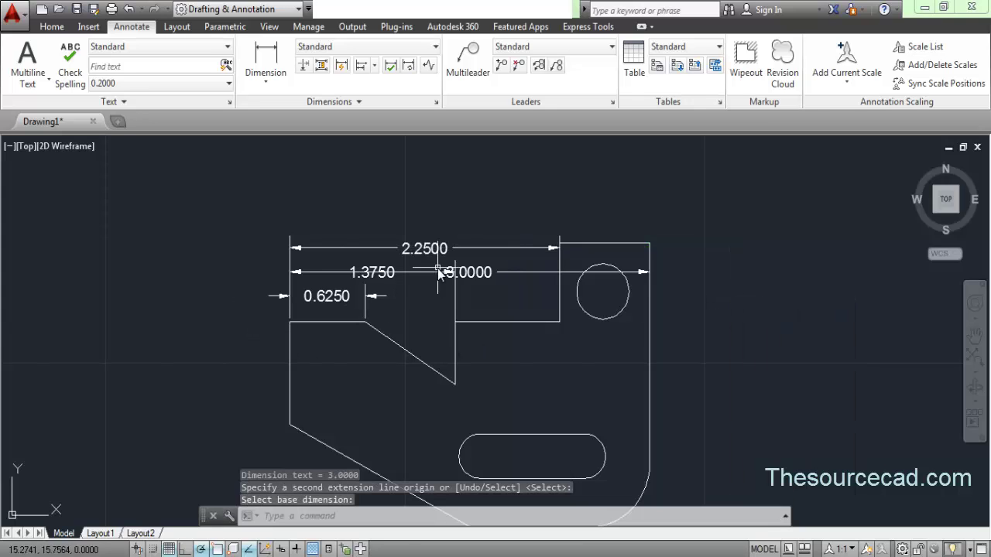
- Raise the 3.0000 dimension line above the 2.2500 dimension, then deselect it
click(496, 277)
click(460, 278)
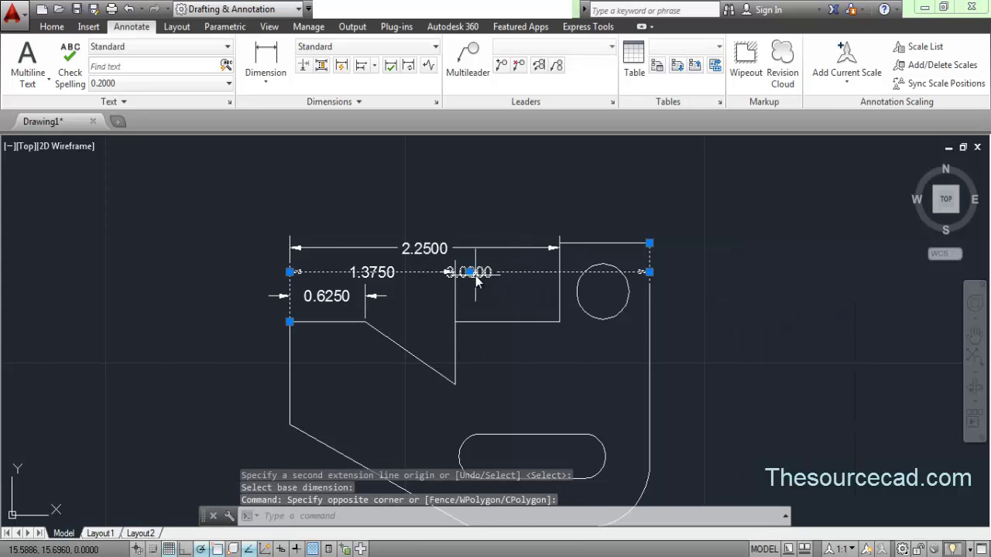
click(469, 272)
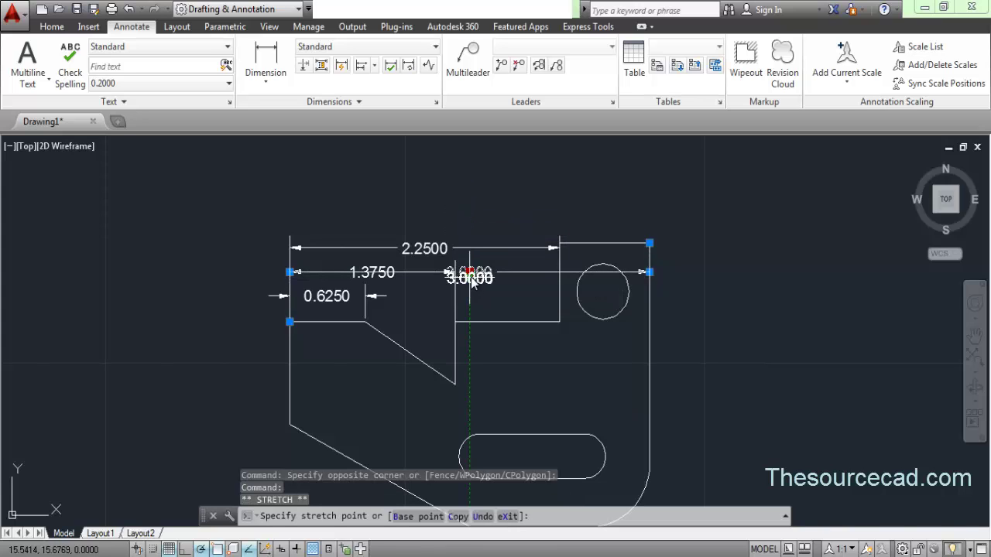
click(472, 280)
click(649, 272)
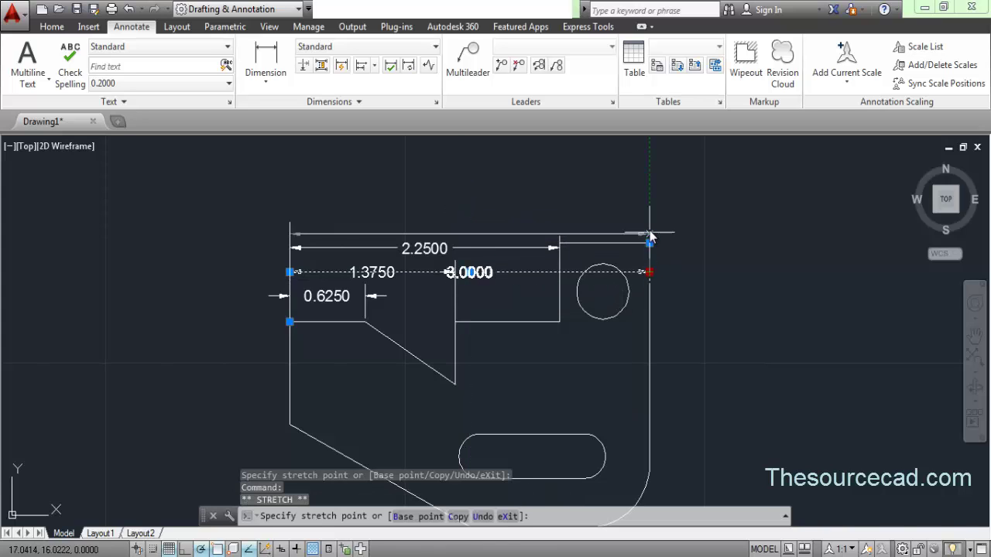
click(649, 217)
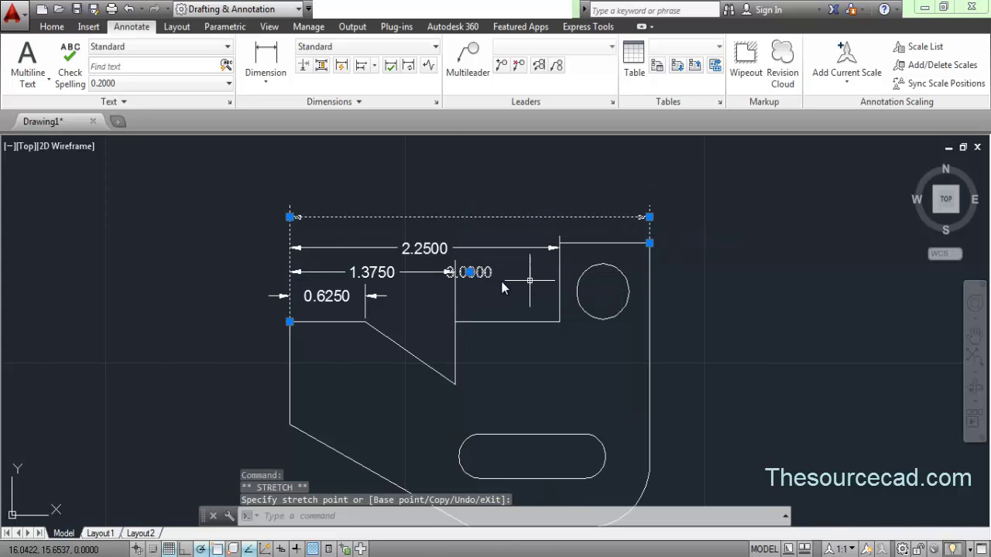
click(469, 217)
right_click(504, 217)
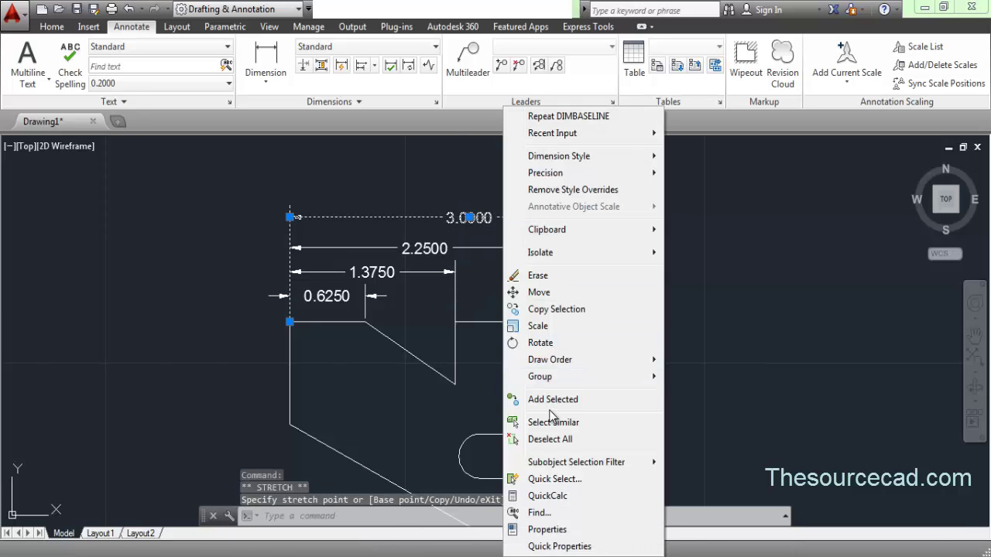
click(542, 439)
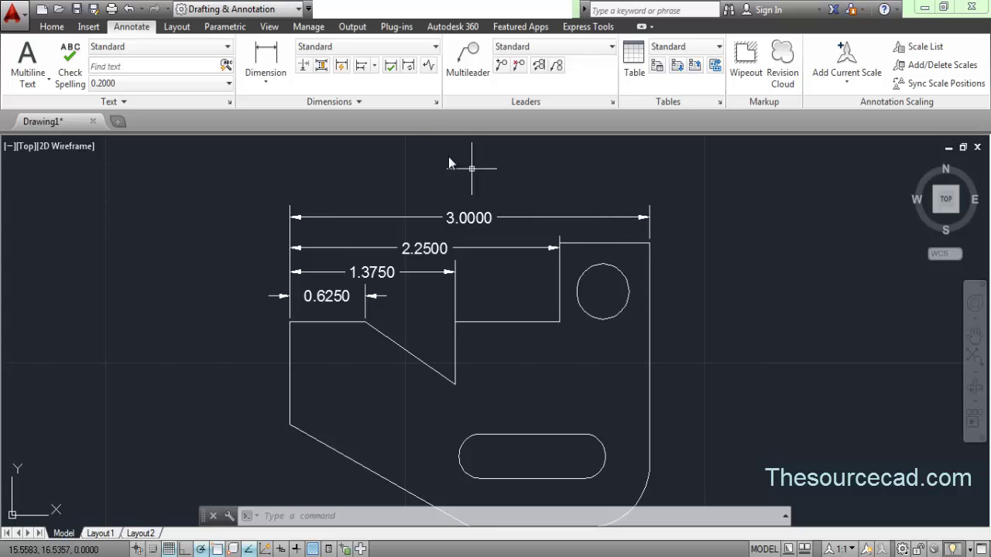
click(376, 67)
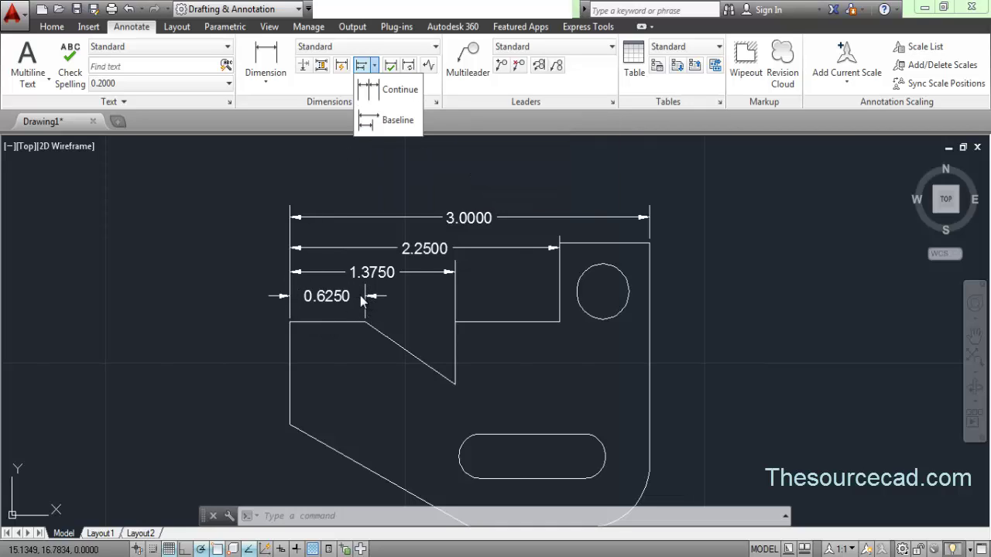
click(519, 377)
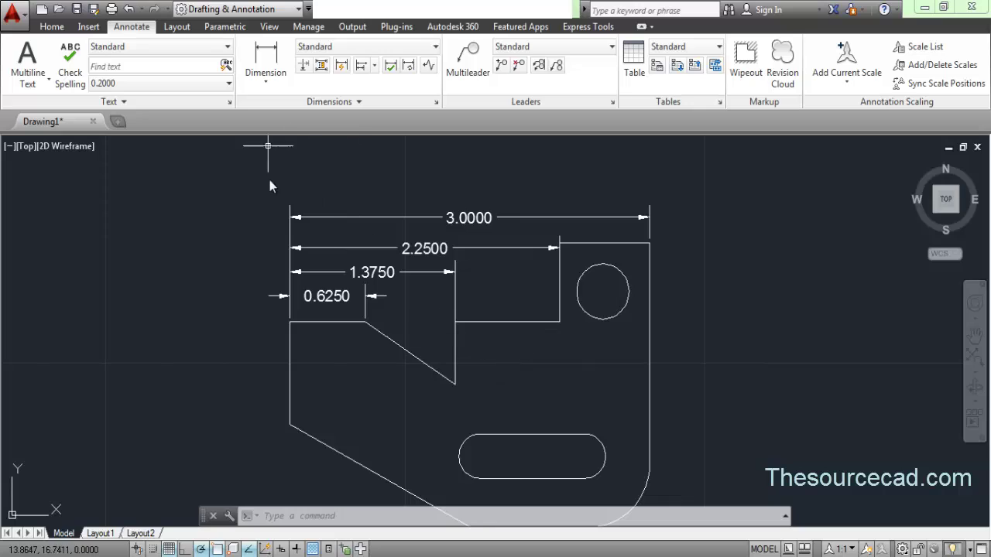